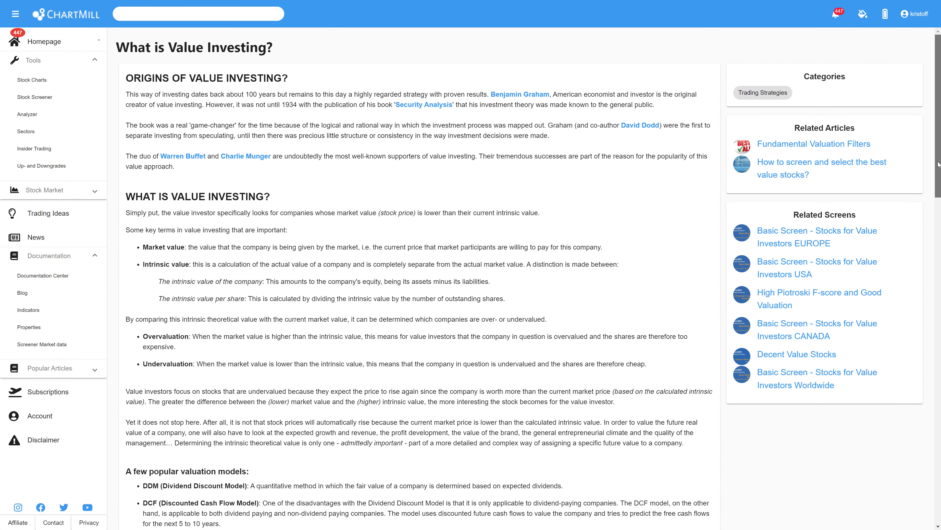
# Open the Stock Screener and show its fundamental filters
pyautogui.moveTo(939, 165); pyautogui.dragTo(939, 262)
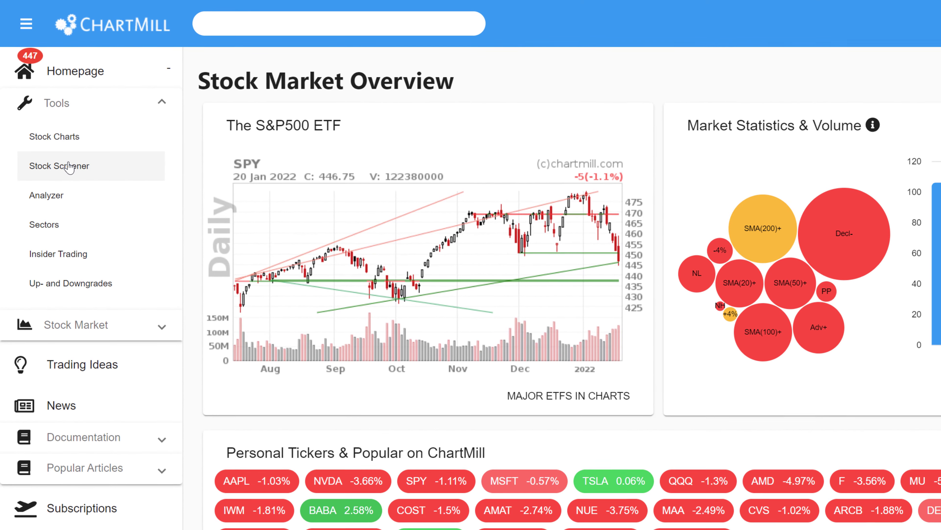
pyautogui.click(70, 167)
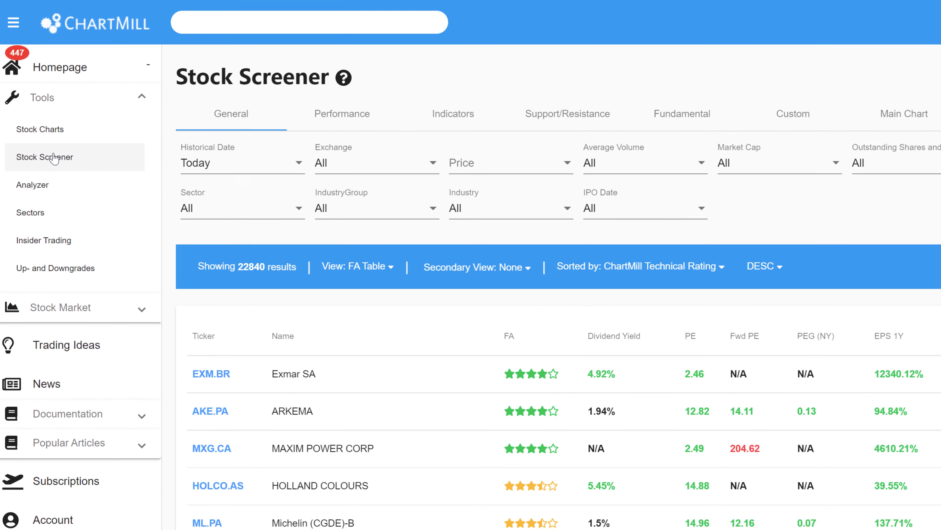
pyautogui.click(537, 97)
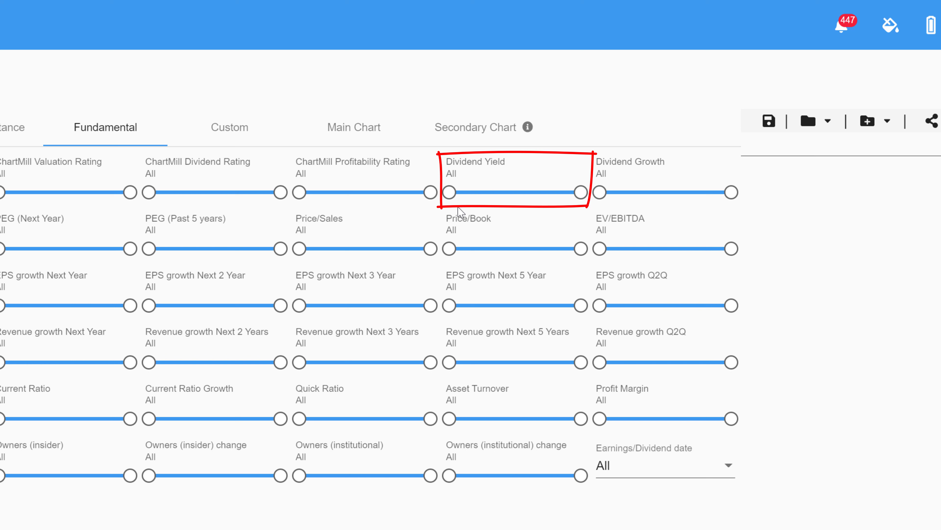
# Set the Dividend Yield filter to at least 1%
pyautogui.click(451, 193)
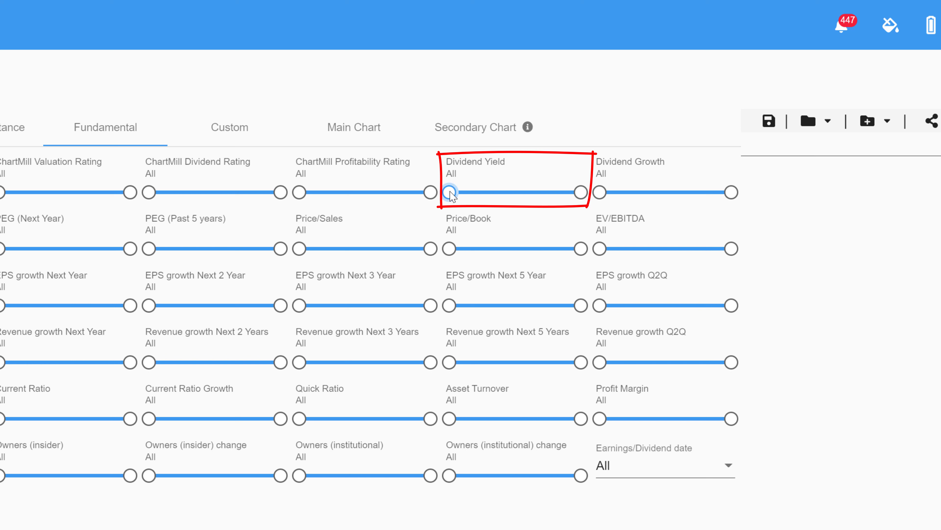
pyautogui.moveTo(453, 191); pyautogui.dragTo(465, 191)
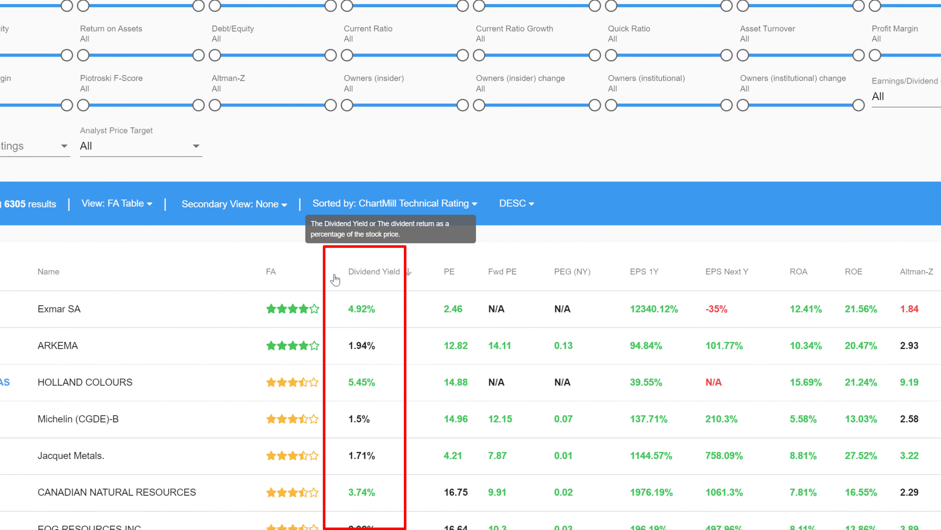
pyautogui.click(390, 287)
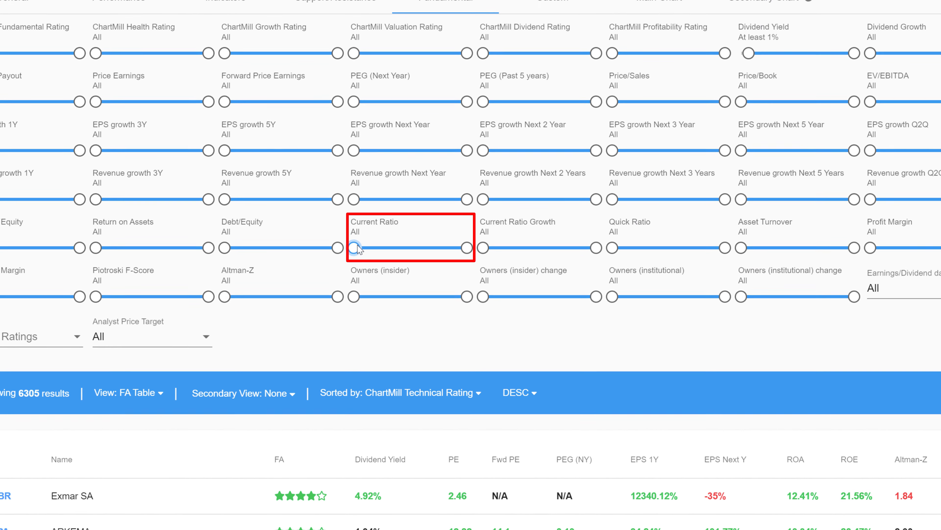
# Set the Current Ratio filter to at least 1.6 and the Debt/Equity filter to at most 1.4
pyautogui.moveTo(348, 201); pyautogui.dragTo(373, 203)
pyautogui.moveTo(373, 260); pyautogui.dragTo(375, 287)
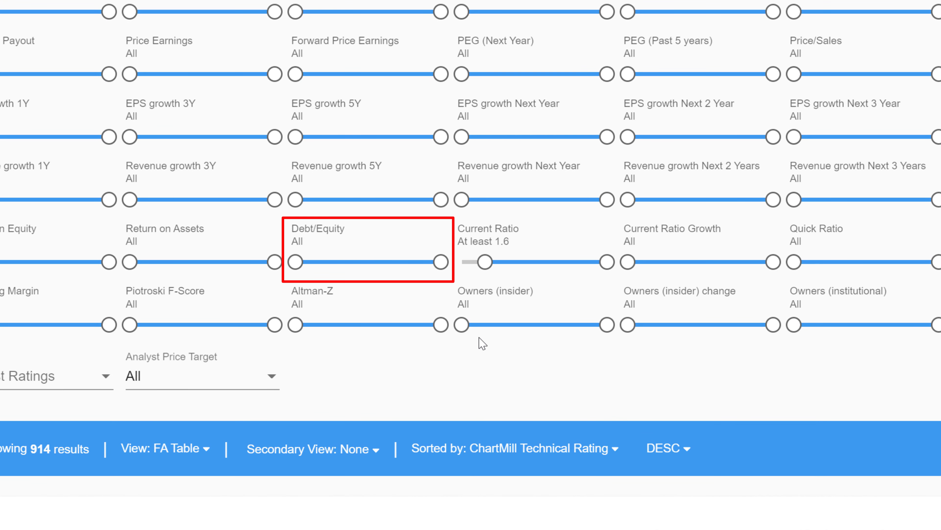
pyautogui.moveTo(438, 262); pyautogui.dragTo(367, 264)
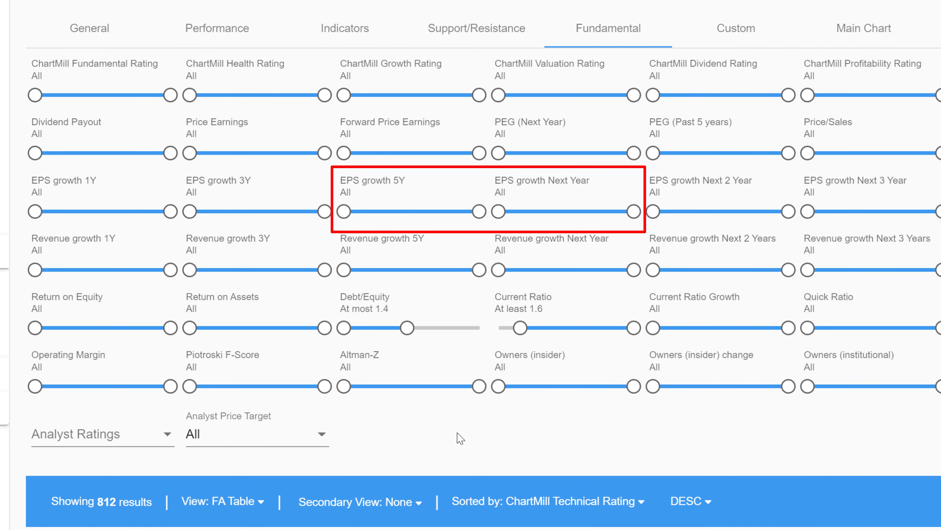
# Set both the EPS growth 5Y and EPS growth Next Year filters to at least 5%
pyautogui.moveTo(344, 211); pyautogui.dragTo(367, 209)
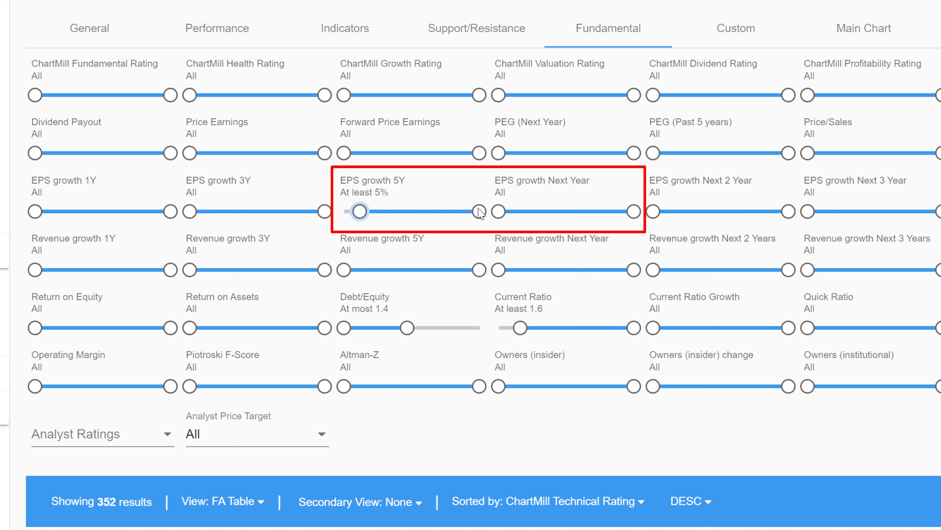
pyautogui.moveTo(501, 215)
pyautogui.mouseDown()
pyautogui.moveTo(527, 214)
pyautogui.moveTo(515, 213)
pyautogui.mouseUp()
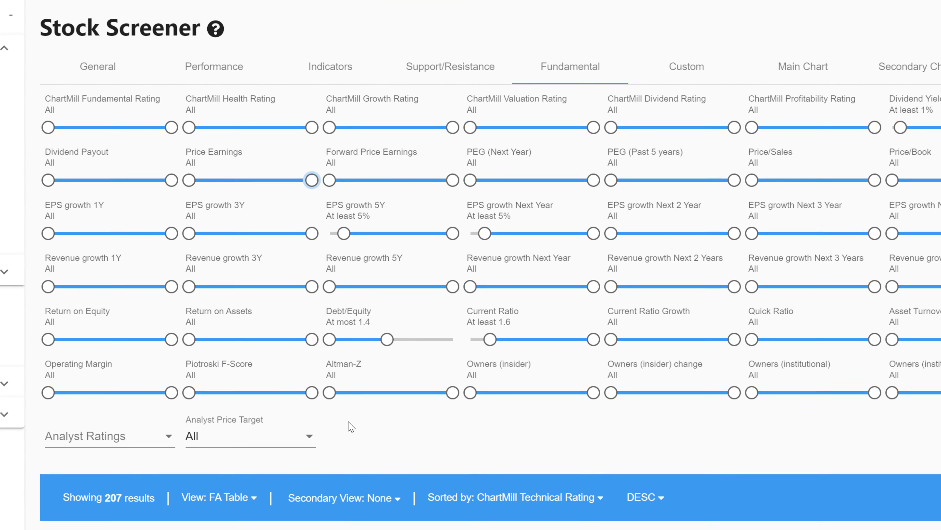
# Set the Price Earnings filter to at most 17
pyautogui.moveTo(284, 147); pyautogui.dragTo(218, 160)
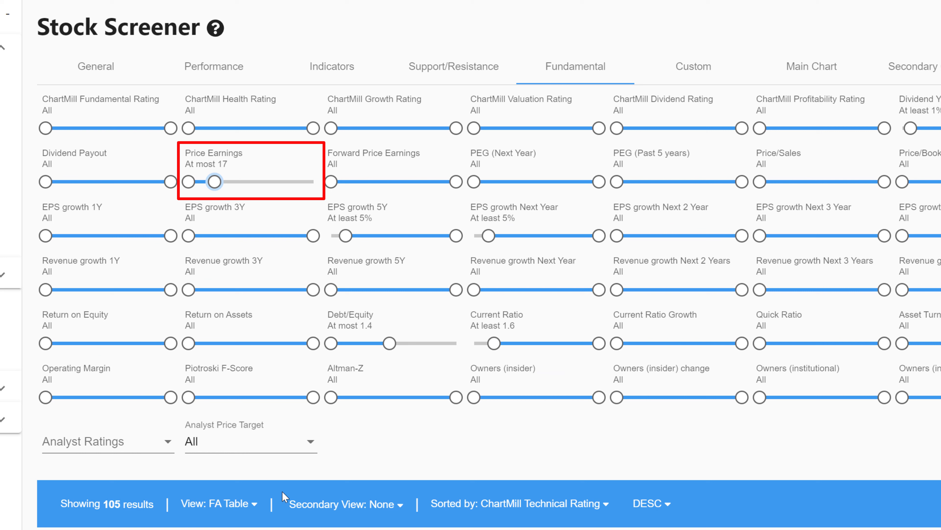
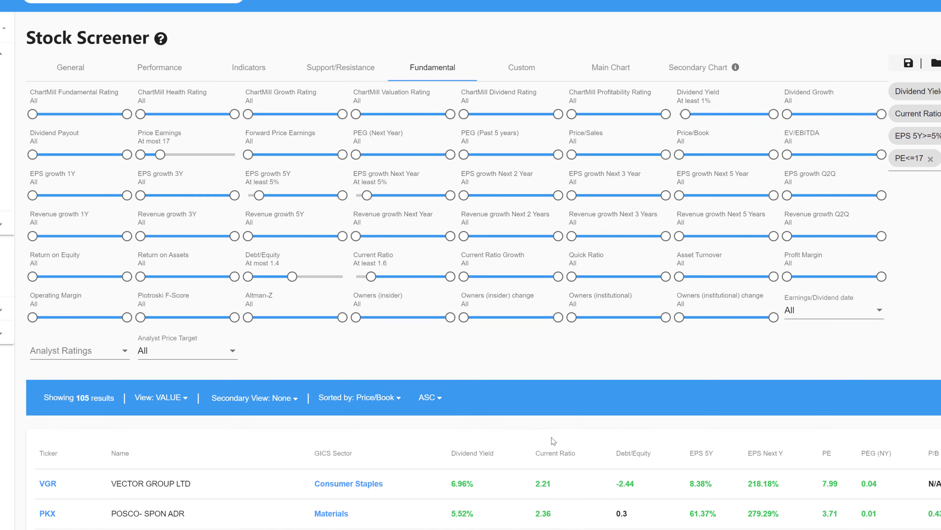
# Start creating a new custom table view for the screener results
pyautogui.scroll(-2, 559, 418)
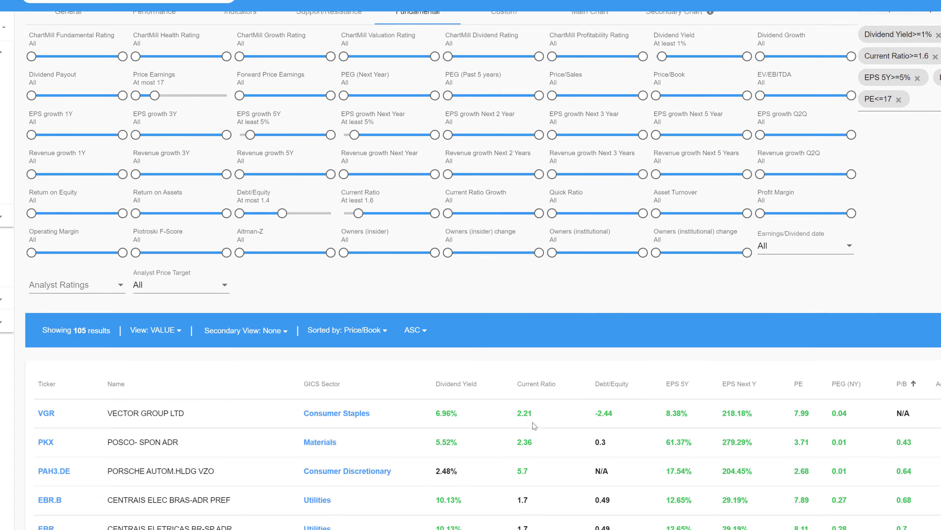
pyautogui.scroll(-6, 534, 425)
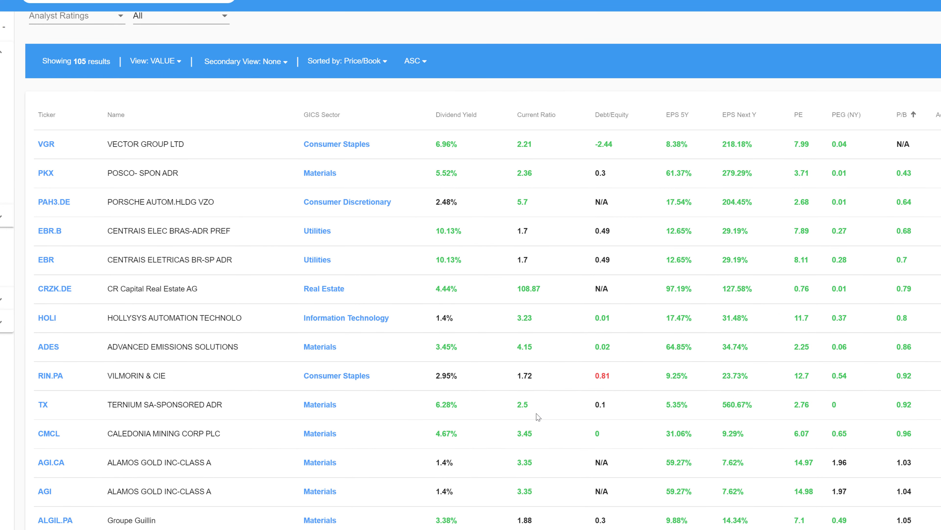
pyautogui.scroll(3, 299, 160)
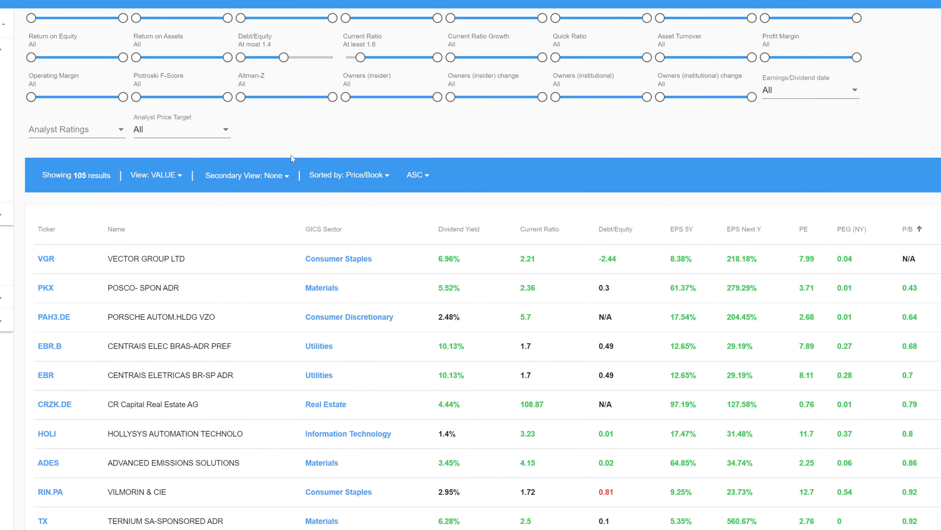
pyautogui.click(218, 147)
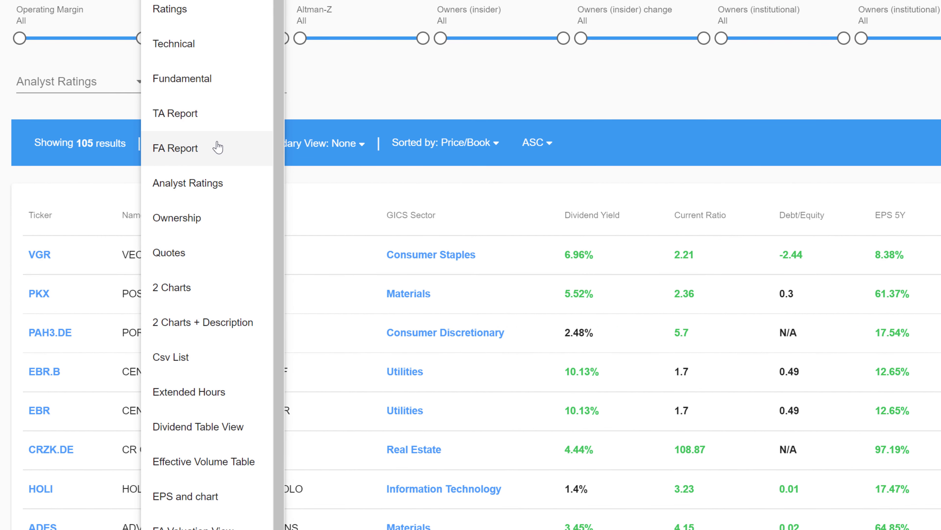
pyautogui.scroll(-5, 283, 78)
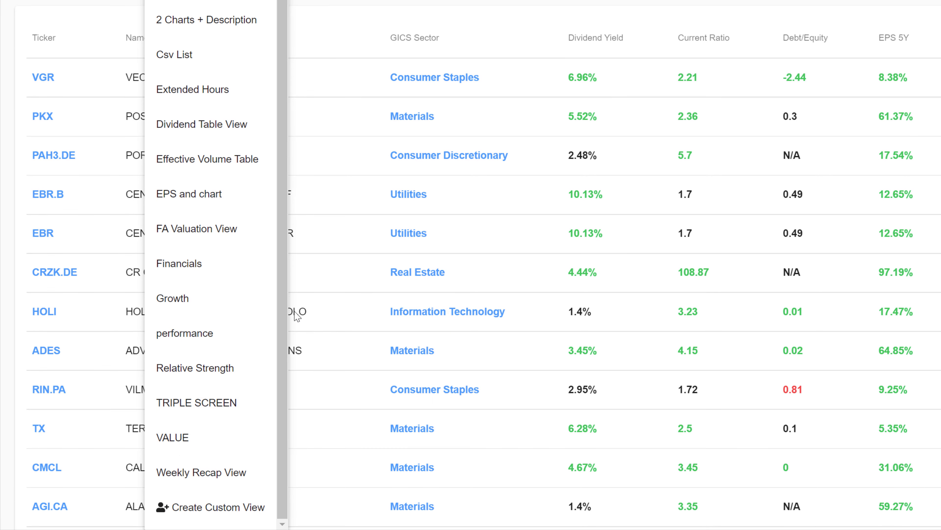
pyautogui.click(218, 508)
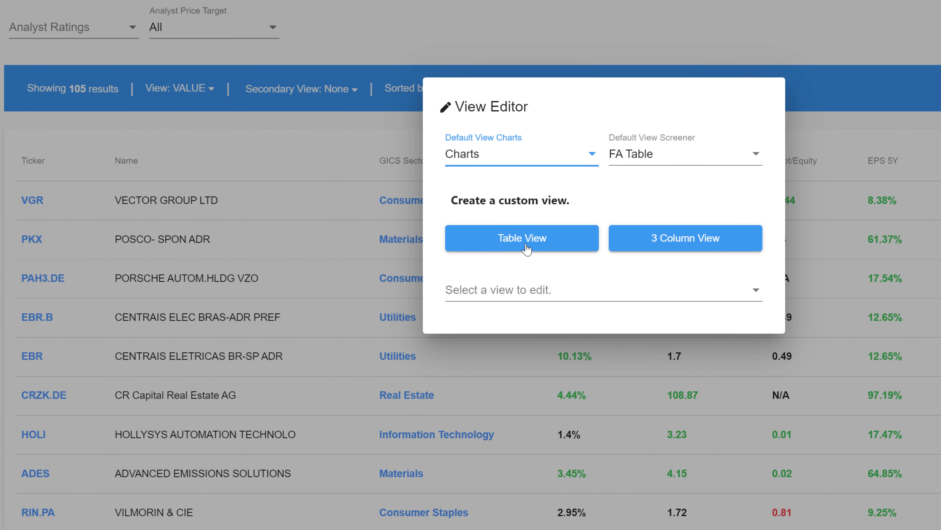
pyautogui.click(526, 248)
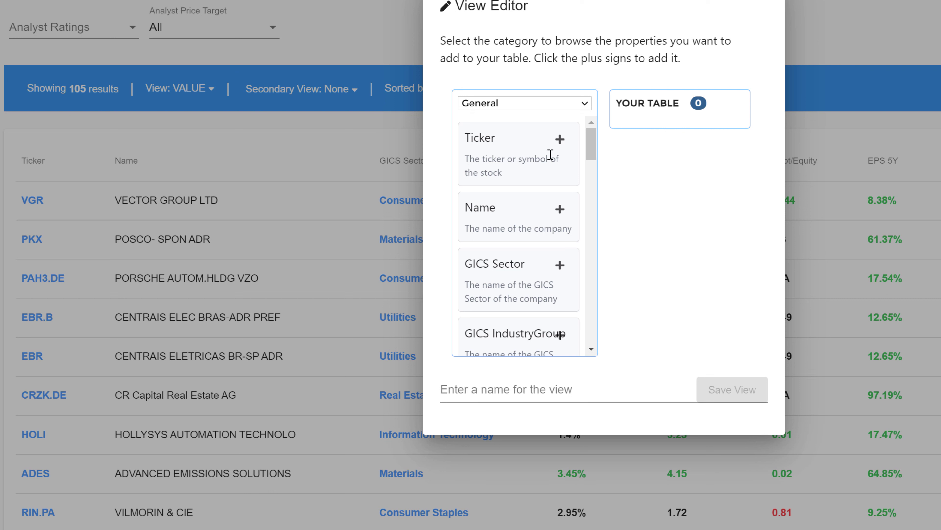
# Add the general properties Ticker, Name, GICS Sector and Price to the custom table
pyautogui.click(559, 140)
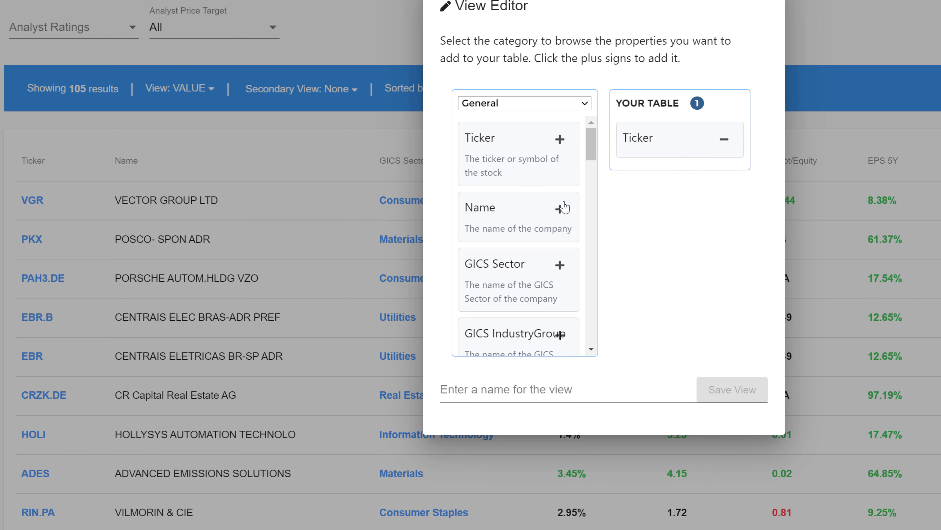
pyautogui.click(560, 211)
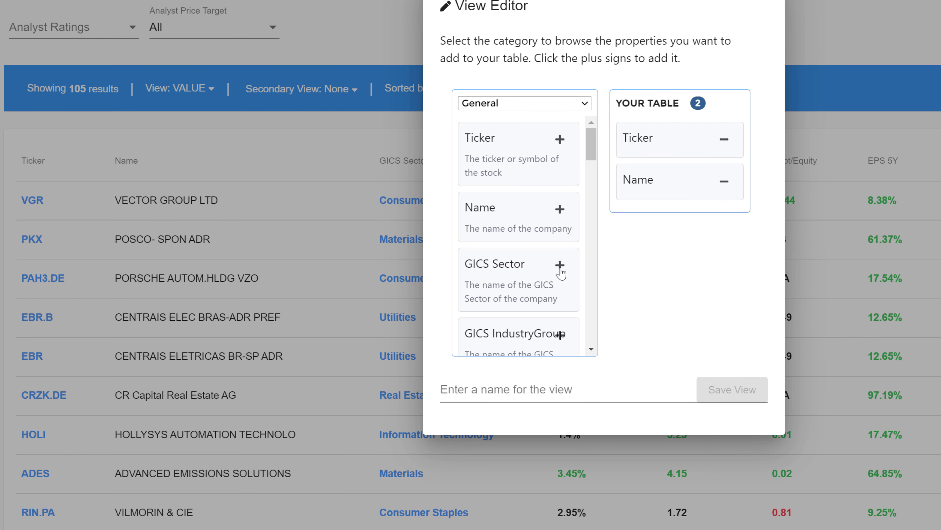
pyautogui.click(559, 265)
pyautogui.moveTo(592, 156); pyautogui.dragTo(592, 233)
pyautogui.click(560, 229)
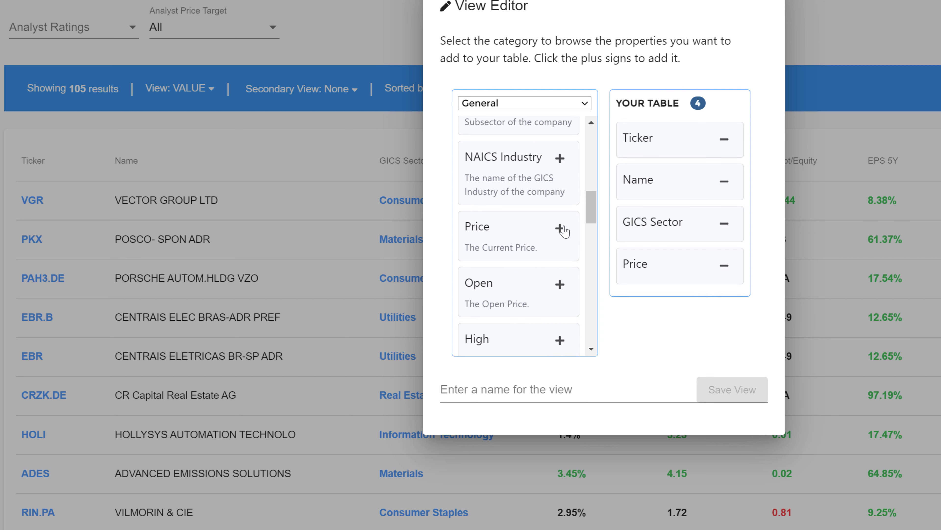
# Add the Dividend Yield property from the FA Dividend category to the custom table
pyautogui.click(584, 106)
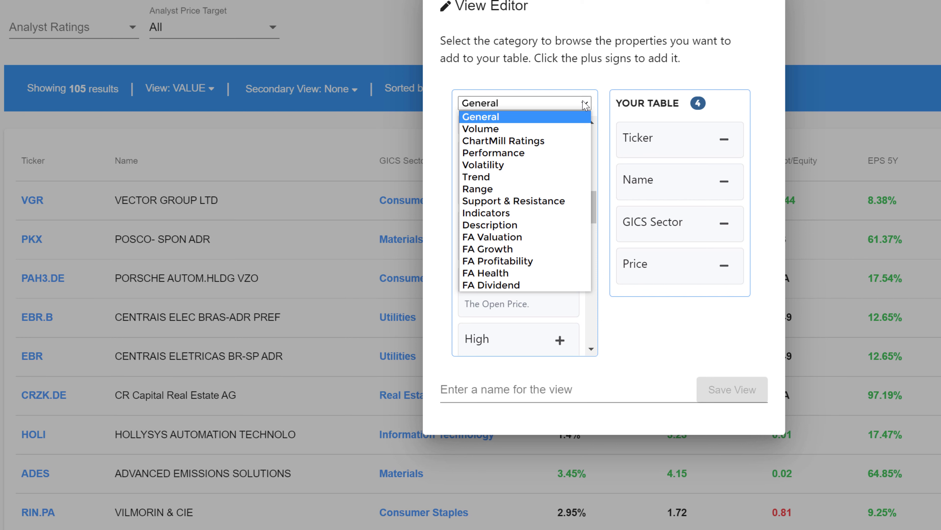
pyautogui.click(511, 284)
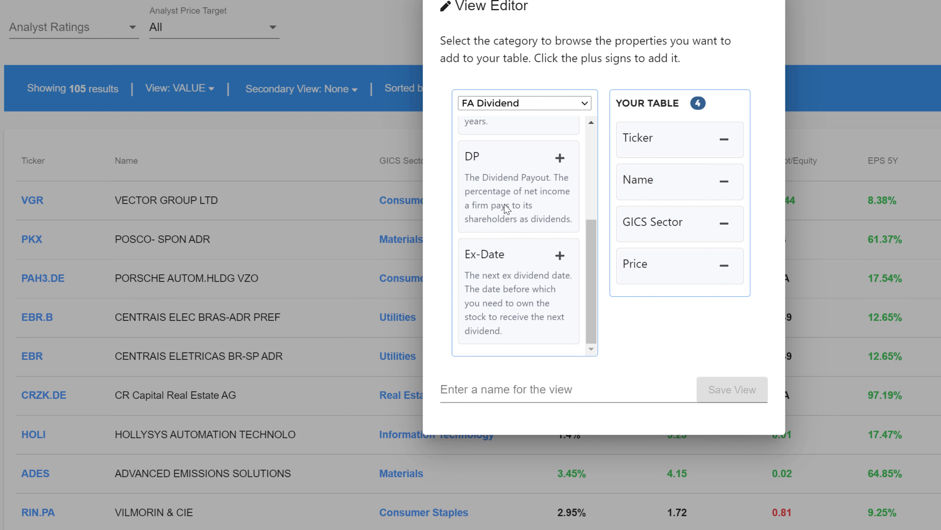
pyautogui.scroll(5, 560, 176)
pyautogui.scroll(-2, 561, 139)
pyautogui.scroll(2, 562, 143)
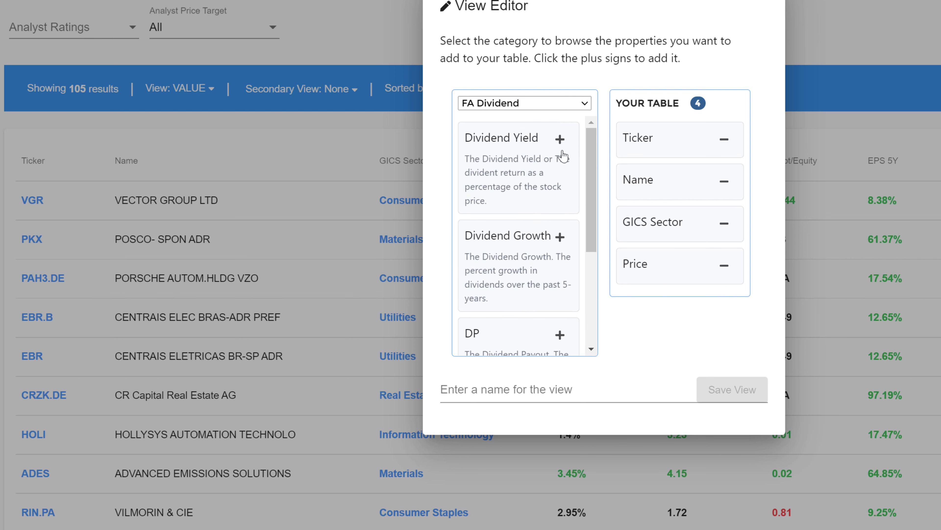
pyautogui.click(560, 140)
# Add the Current Ratio and Debt/Equity properties from the FA Health category to the custom table
pyautogui.click(534, 105)
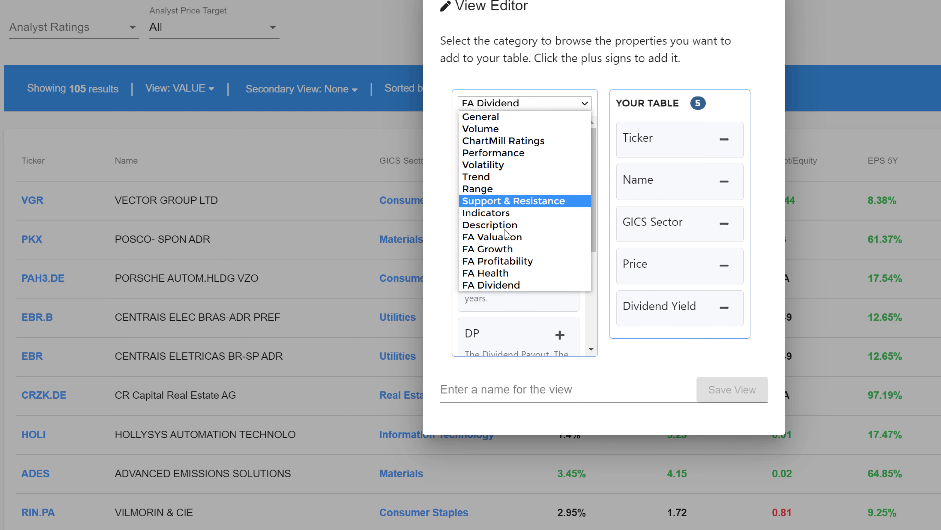
pyautogui.click(508, 273)
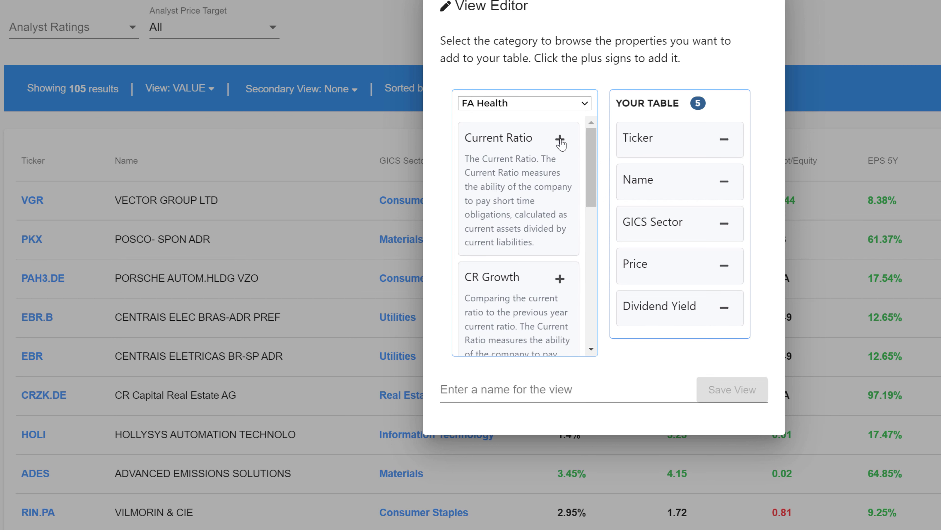
pyautogui.click(561, 140)
pyautogui.moveTo(586, 146)
pyautogui.mouseDown()
pyautogui.moveTo(600, 303)
pyautogui.moveTo(593, 148)
pyautogui.mouseUp()
pyautogui.click(559, 283)
# Add the EPS 5Y and EPS Next Y properties from the FA Growth category to the custom table
pyautogui.click(578, 103)
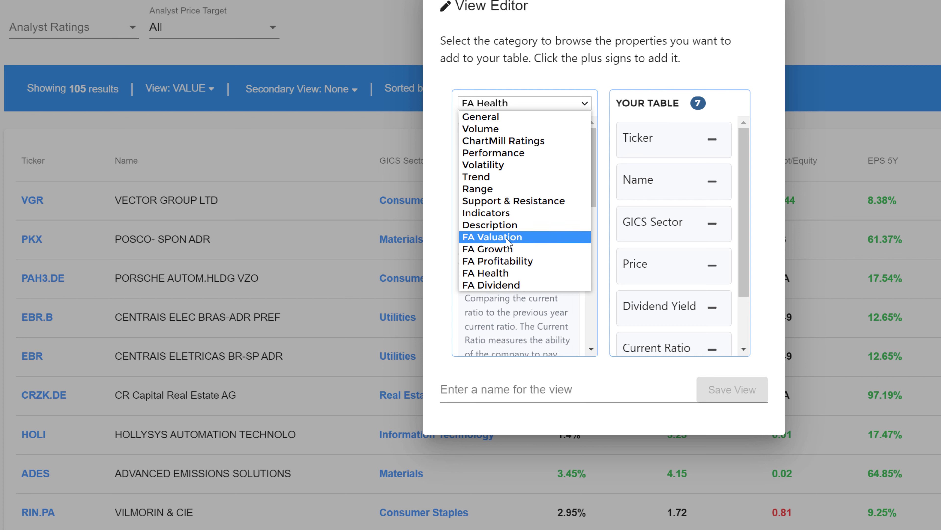
pyautogui.click(509, 249)
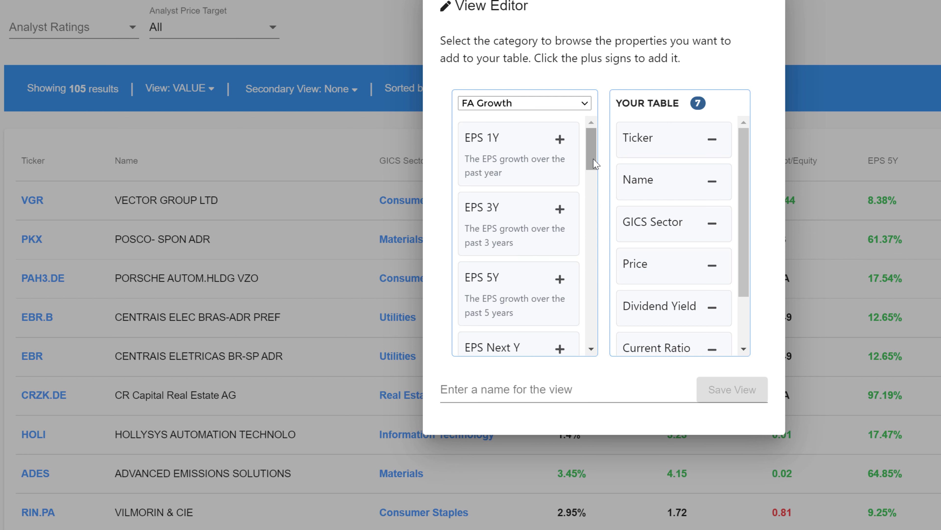
pyautogui.moveTo(591, 164); pyautogui.dragTo(592, 179)
pyautogui.click(560, 185)
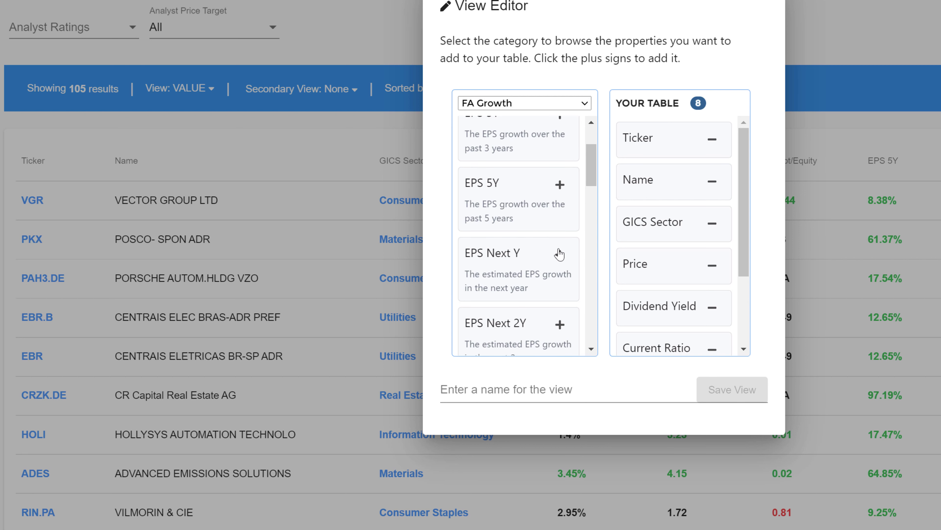
pyautogui.click(559, 255)
pyautogui.scroll(3, 563, 139)
# Add the PE and PEG (NY) properties from the FA Valuation category and review the table's column list
pyautogui.click(541, 103)
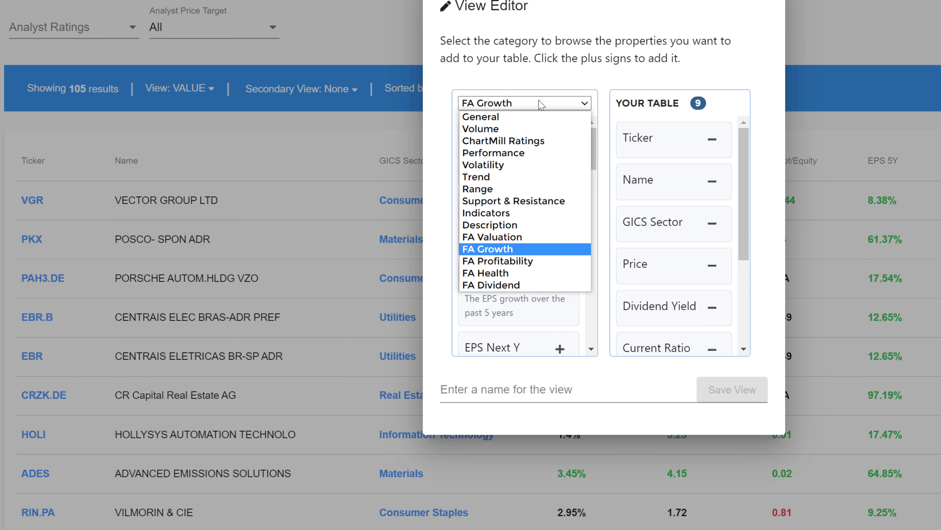
pyautogui.click(518, 237)
pyautogui.click(559, 139)
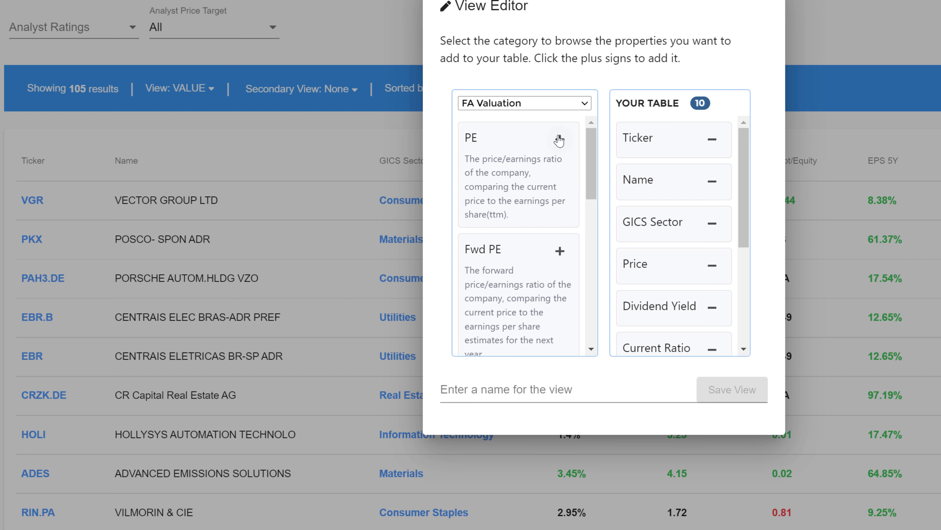
pyautogui.moveTo(589, 152); pyautogui.dragTo(604, 219)
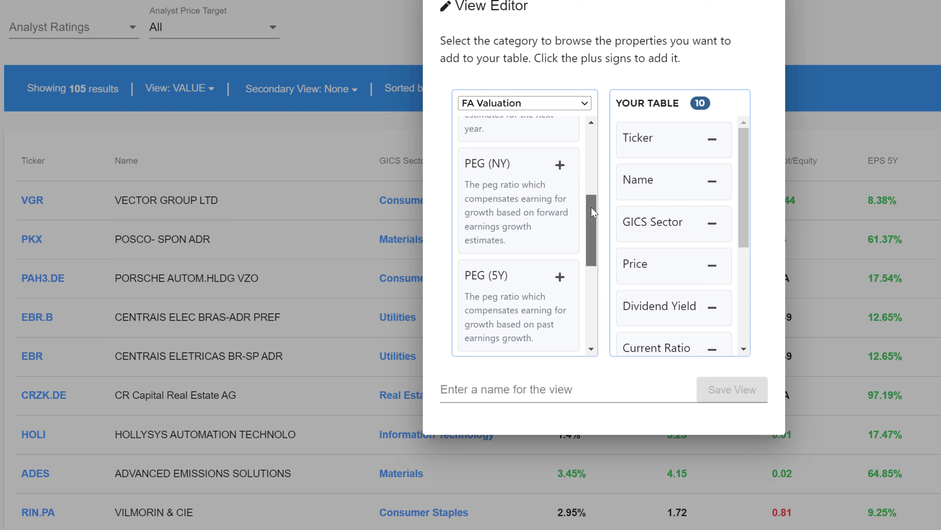
pyautogui.moveTo(590, 208)
pyautogui.mouseDown()
pyautogui.moveTo(590, 184)
pyautogui.moveTo(590, 235)
pyautogui.moveTo(585, 201)
pyautogui.mouseUp()
pyautogui.click(560, 205)
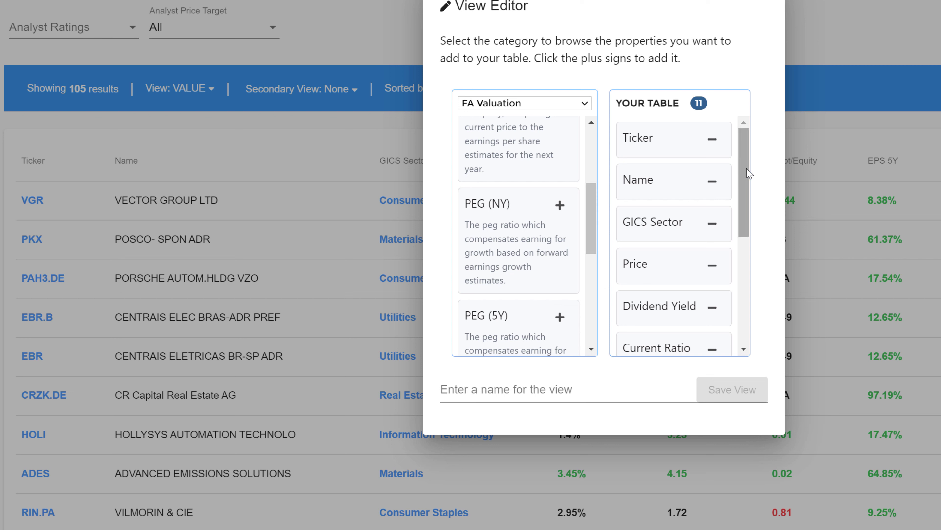
pyautogui.moveTo(743, 171); pyautogui.dragTo(736, 308)
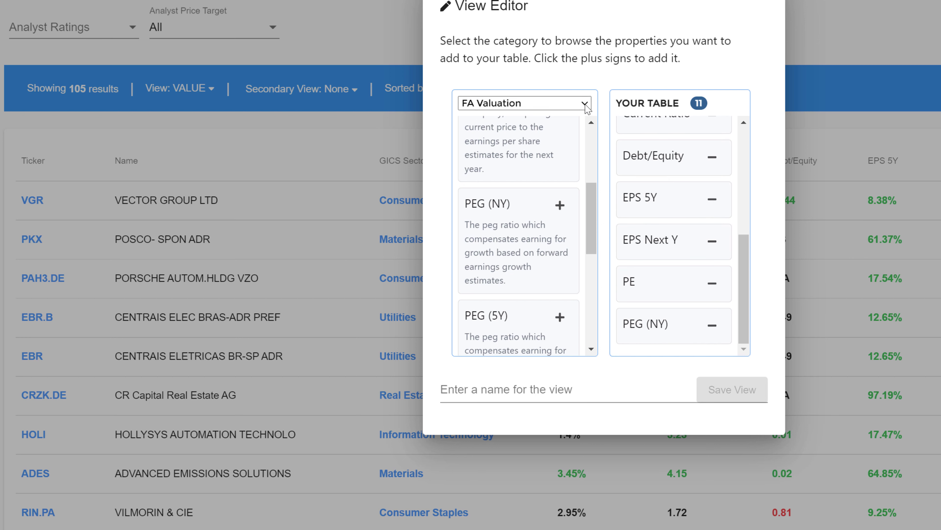
# Add the P/B property from the FA Valuation category as the last column of the custom table
pyautogui.moveTo(591, 230); pyautogui.dragTo(589, 321)
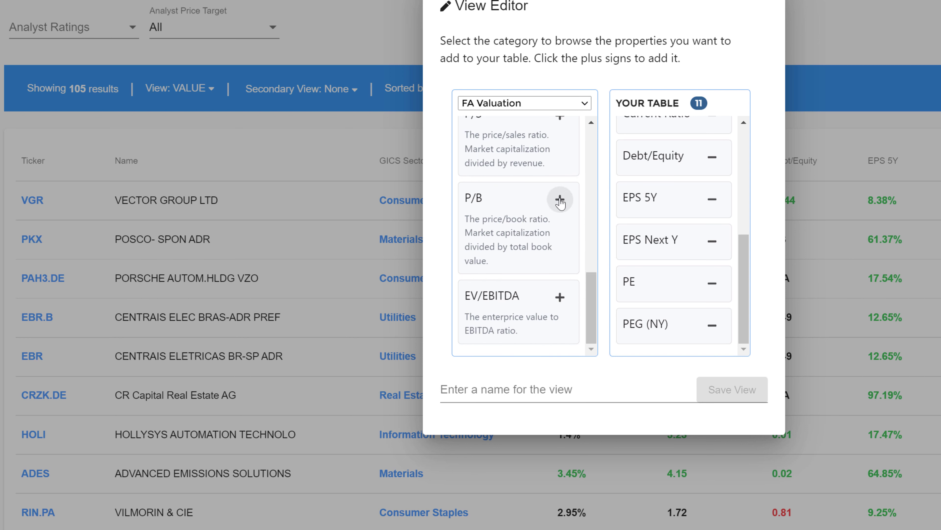
pyautogui.click(560, 200)
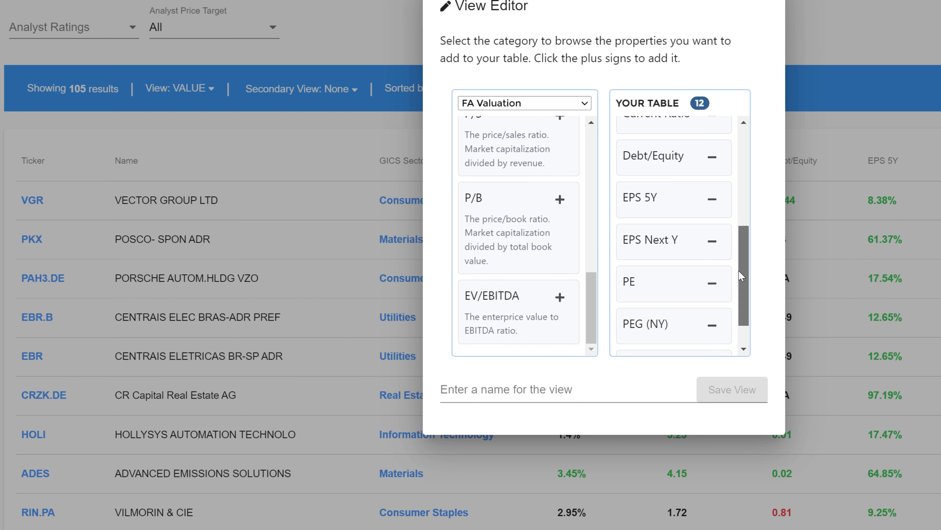
pyautogui.moveTo(744, 272); pyautogui.dragTo(744, 291)
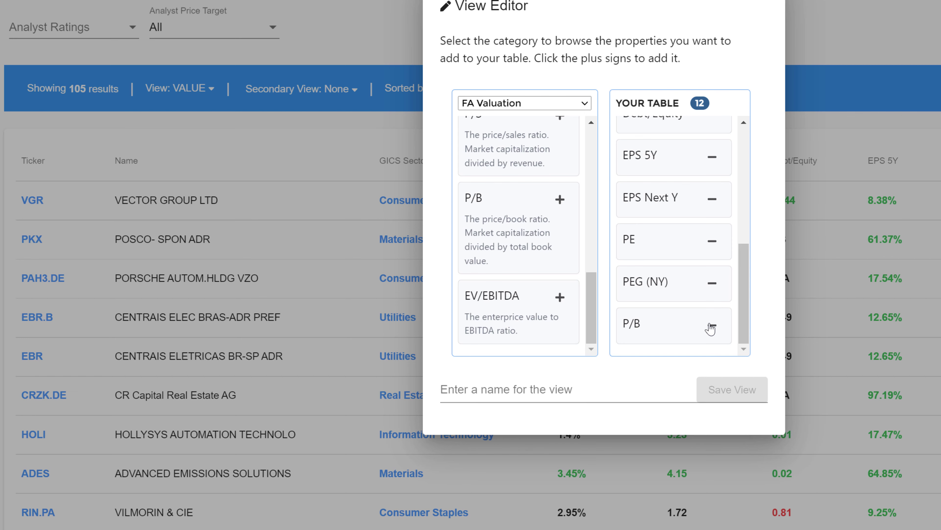
# Name the custom view "value" and save it
pyautogui.click(556, 387)
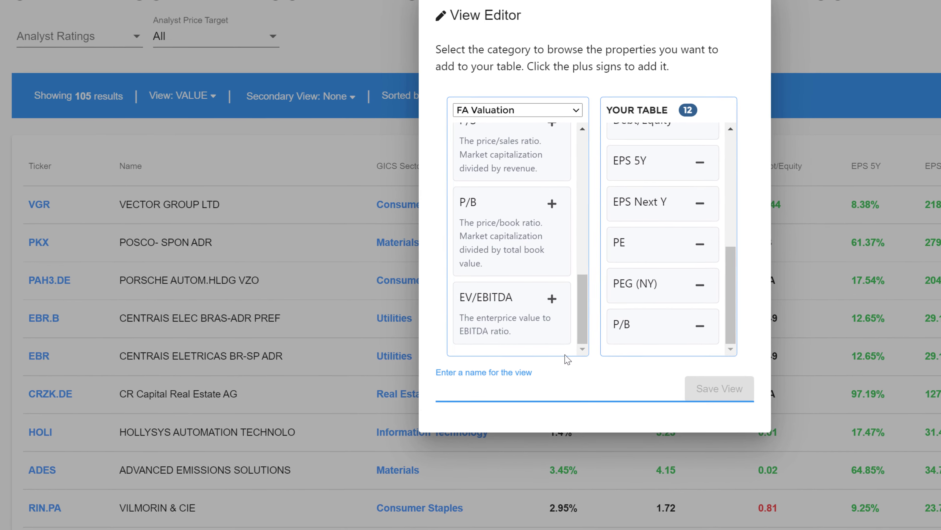
pyautogui.write('value')
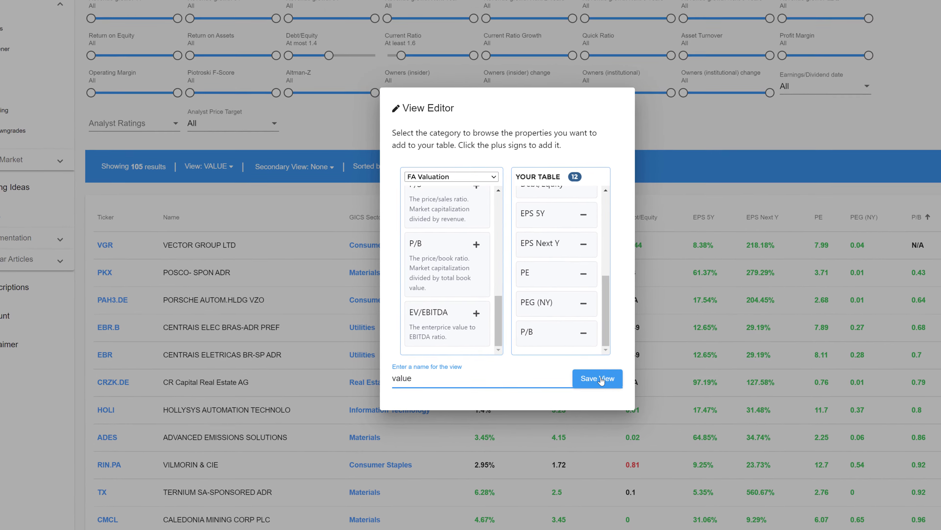
pyautogui.click(556, 376)
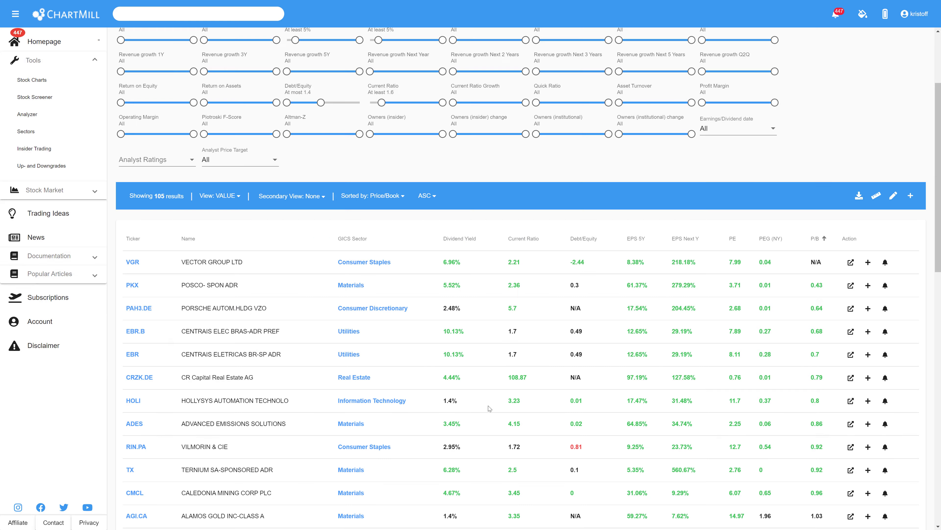
# Apply the custom VALUE view to the screener results
pyautogui.click(238, 197)
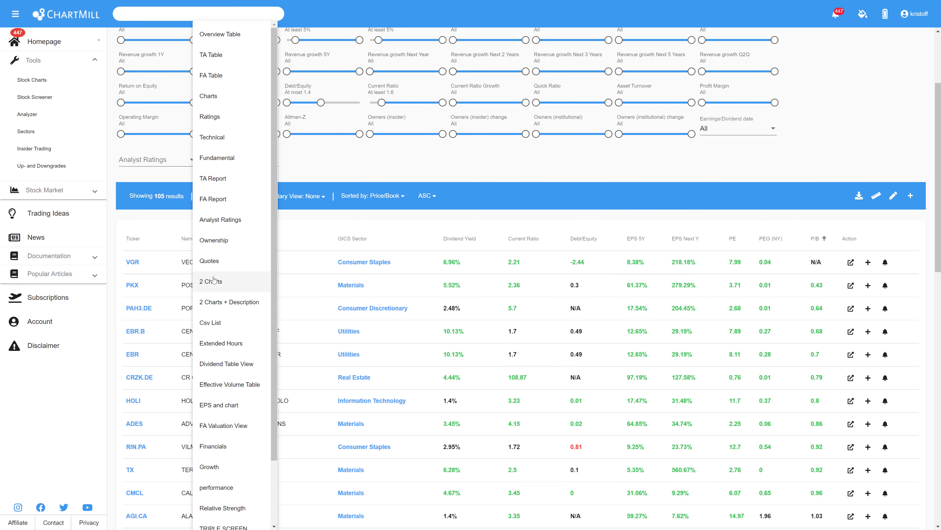
pyautogui.scroll(-2, 218, 296)
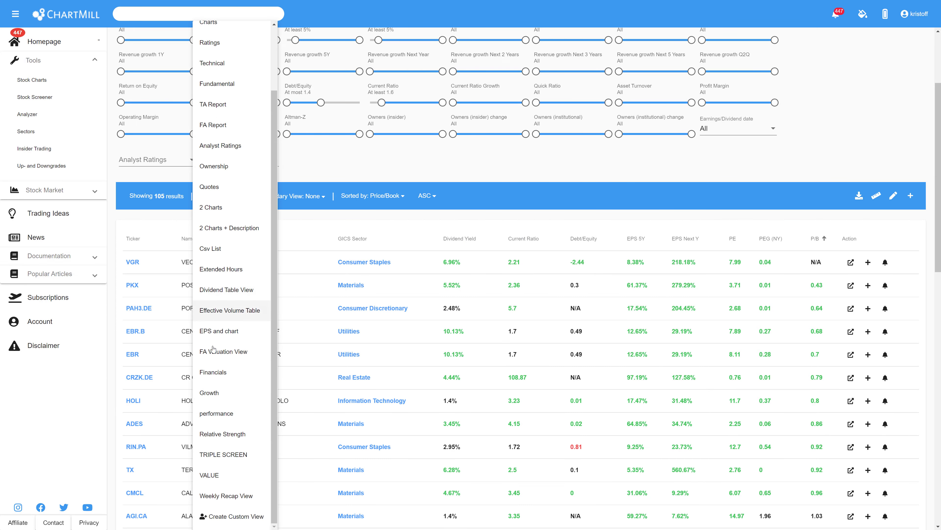
pyautogui.click(209, 475)
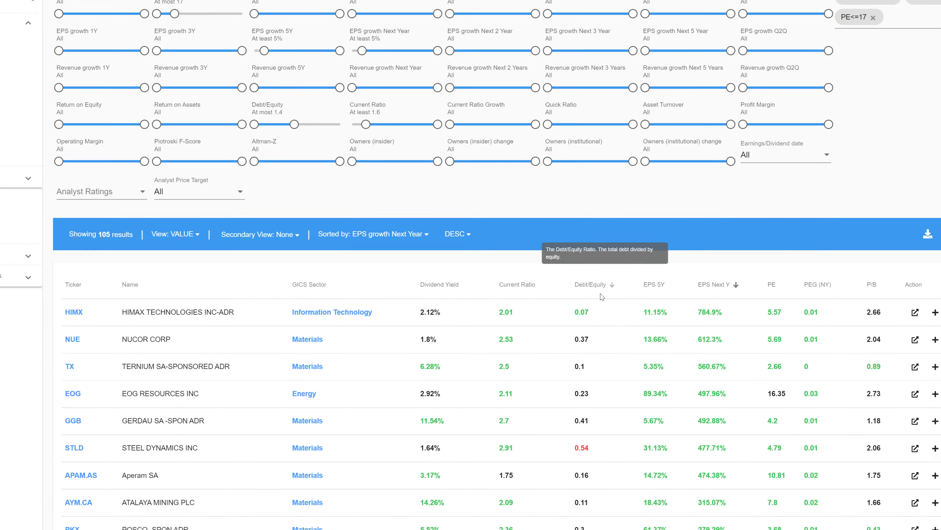
# Sort the results by Debt/Equity in descending order, review the list, and reverse the sorting to ascending
pyautogui.click(597, 287)
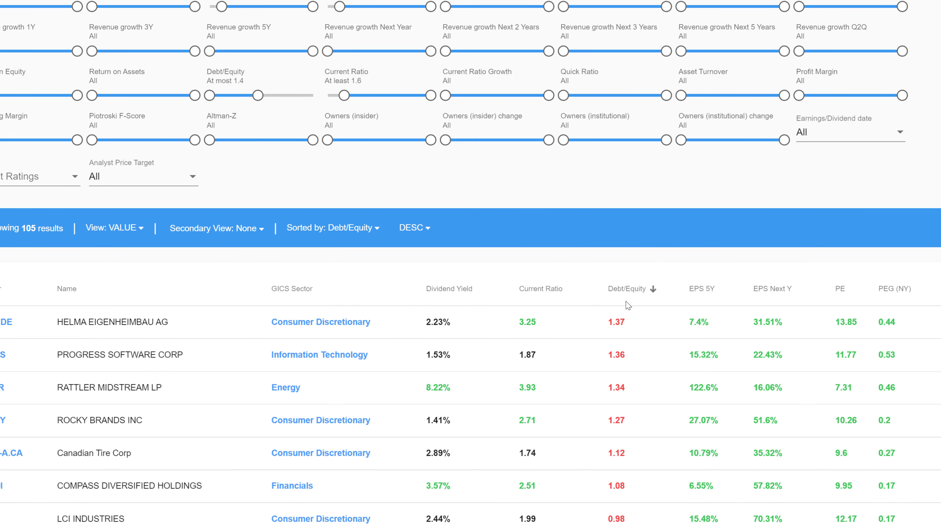
pyautogui.scroll(-8, 626, 304)
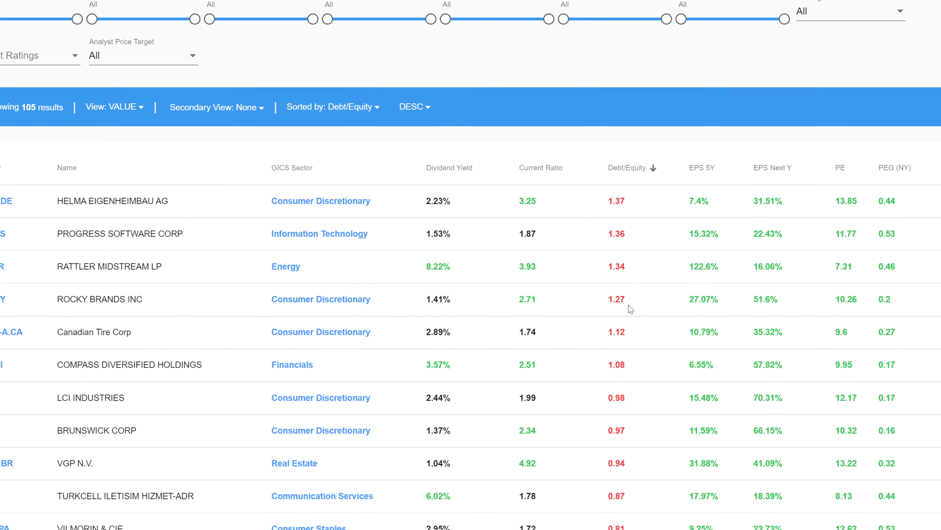
pyautogui.scroll(-2, 630, 309)
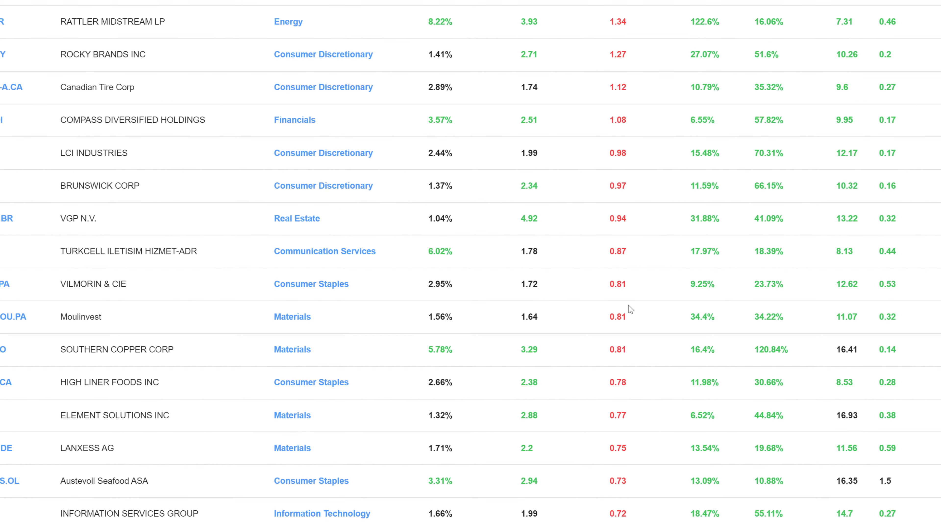
pyautogui.scroll(9, 630, 309)
pyautogui.scroll(-2, 633, 308)
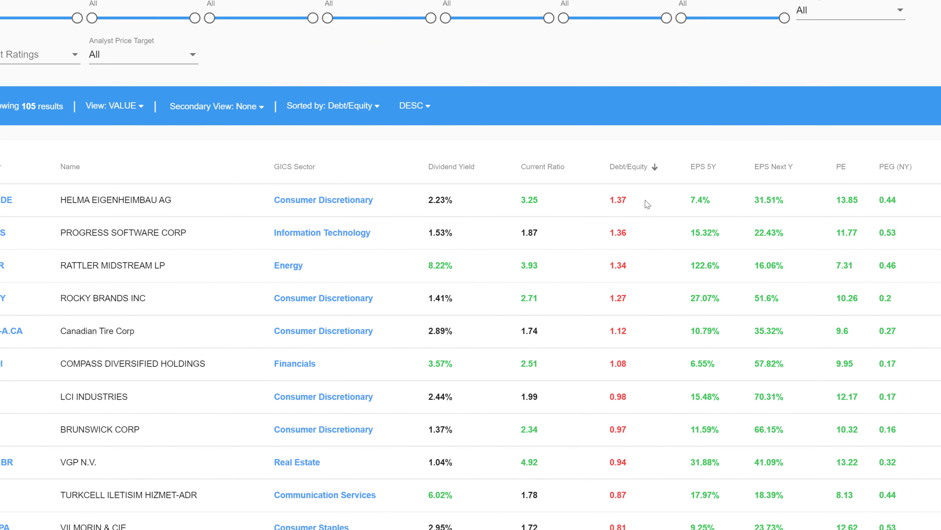
pyautogui.click(653, 169)
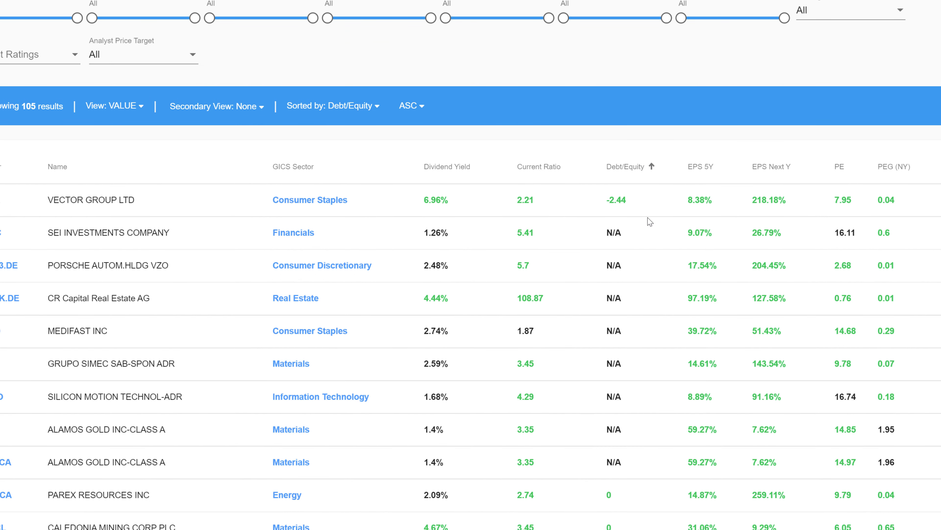
# Filter the screener results to the GICS - Materials sector and review the matching stocks
pyautogui.scroll(-10, 650, 222)
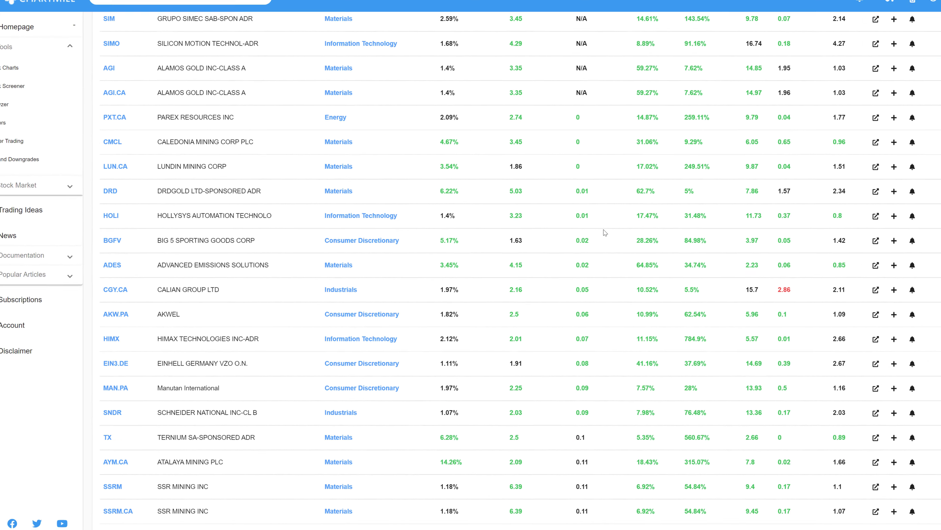
pyautogui.scroll(6, 352, 222)
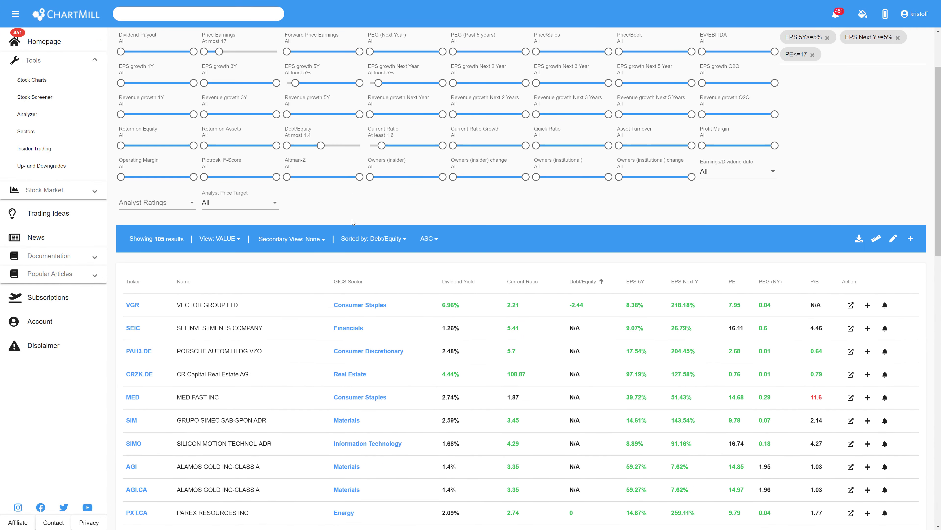
pyautogui.scroll(3, 354, 422)
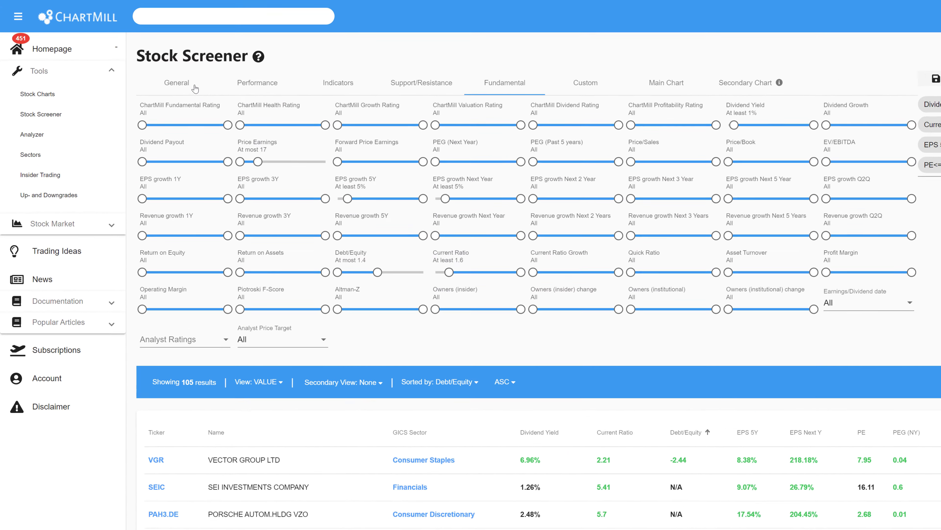
pyautogui.click(195, 89)
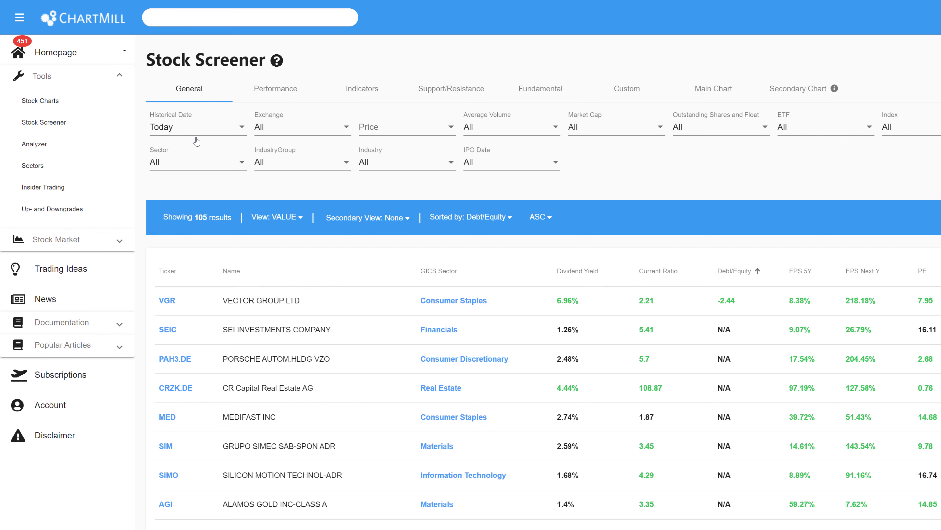
pyautogui.click(241, 164)
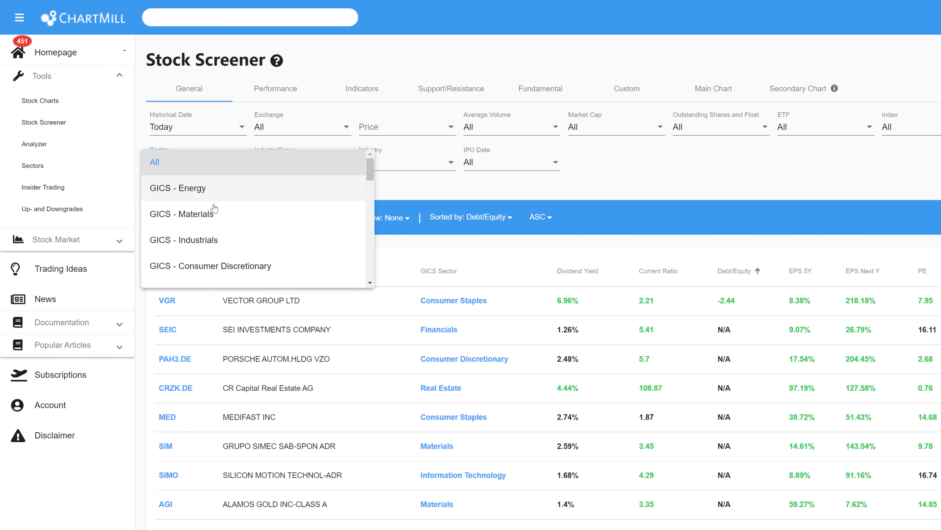
pyautogui.click(200, 216)
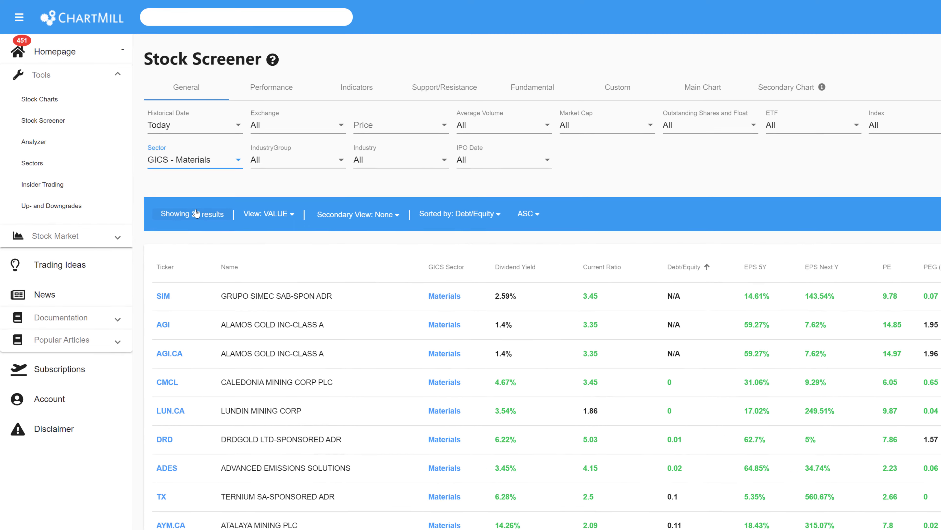
pyautogui.scroll(-5, 343, 168)
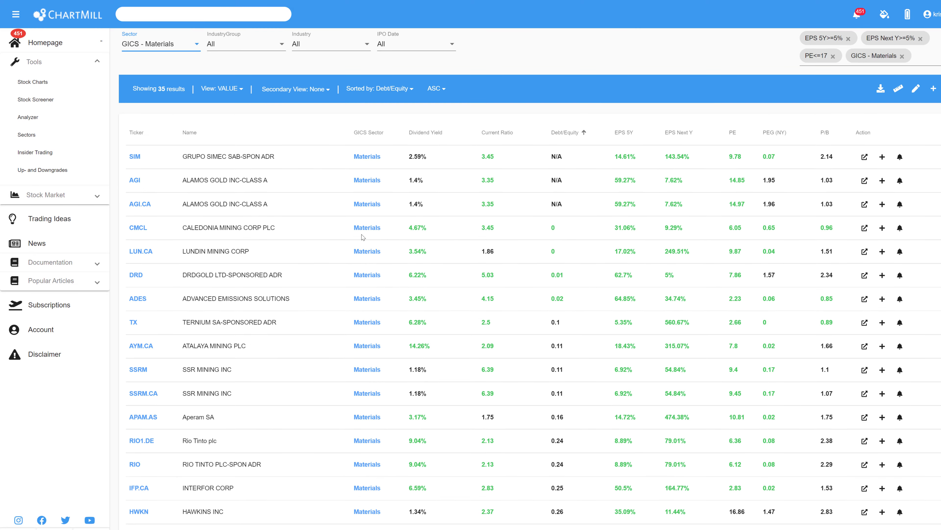
pyautogui.scroll(5, 367, 193)
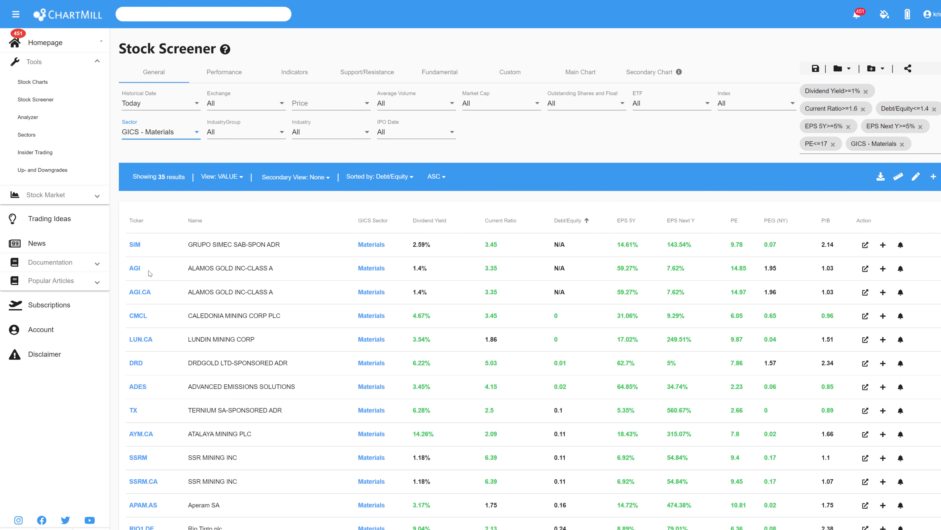
# Restrict the exchange filter to Europe Only for the Materials stocks
pyautogui.moveTo(144, 343)
pyautogui.click(276, 103)
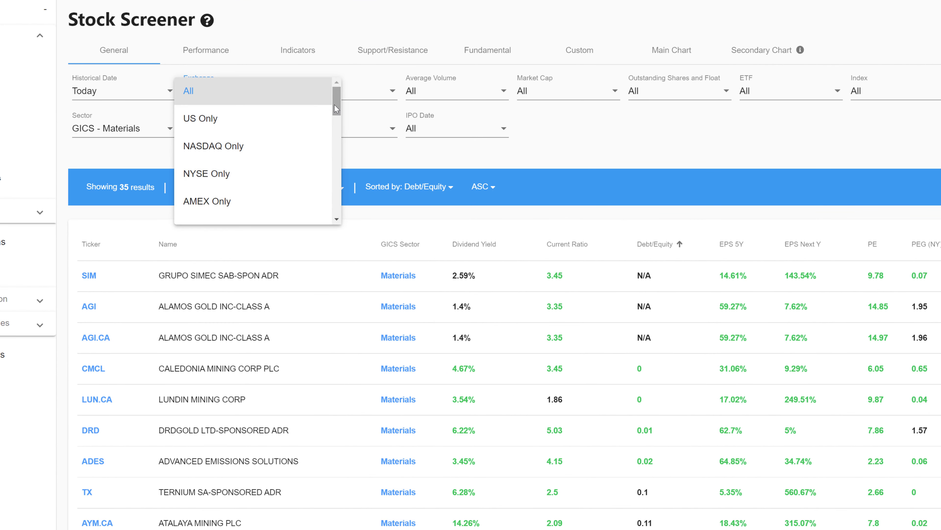
pyautogui.moveTo(334, 105); pyautogui.dragTo(333, 141)
pyautogui.click(231, 123)
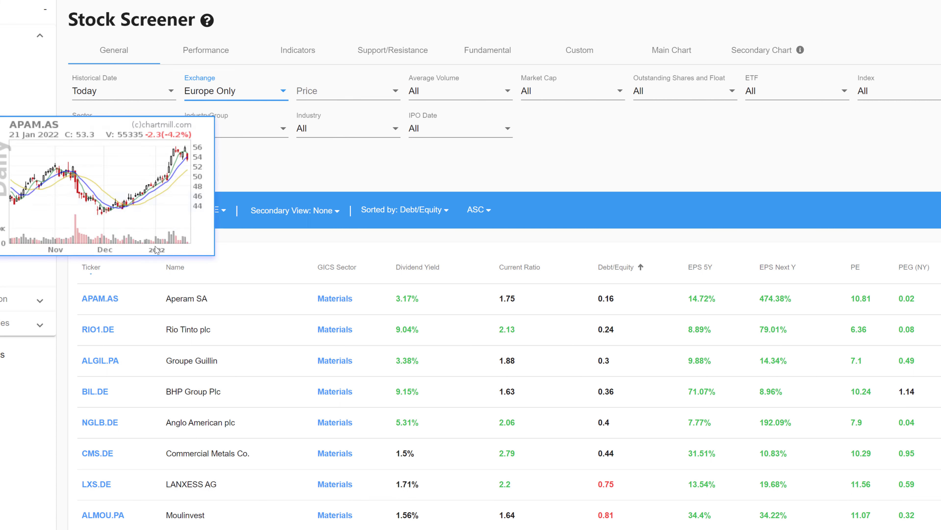
# Switch the exchange filter to Canada Only
pyautogui.click(279, 93)
pyautogui.scroll(3, 252, 104)
pyautogui.click(212, 119)
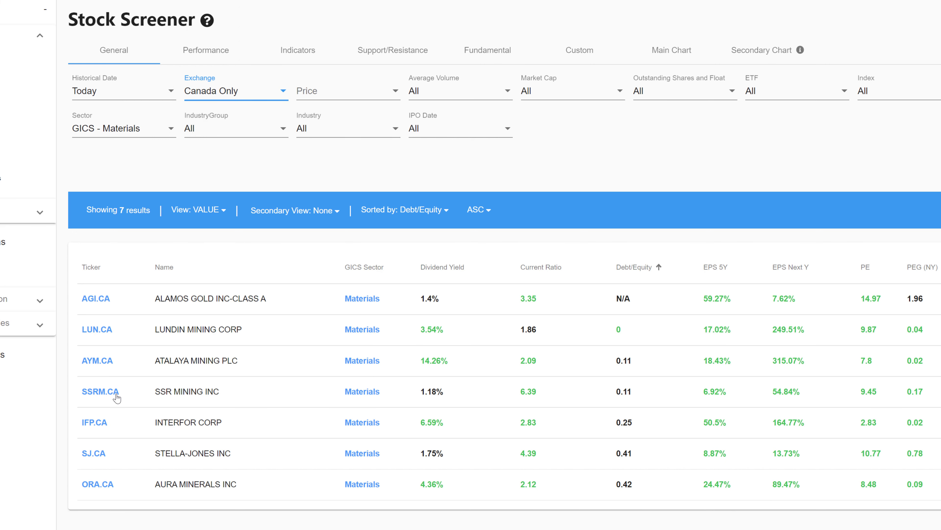
# Set the exchange filter to US Only and review the resulting Materials stocks
pyautogui.click(263, 103)
pyautogui.scroll(3, 259, 91)
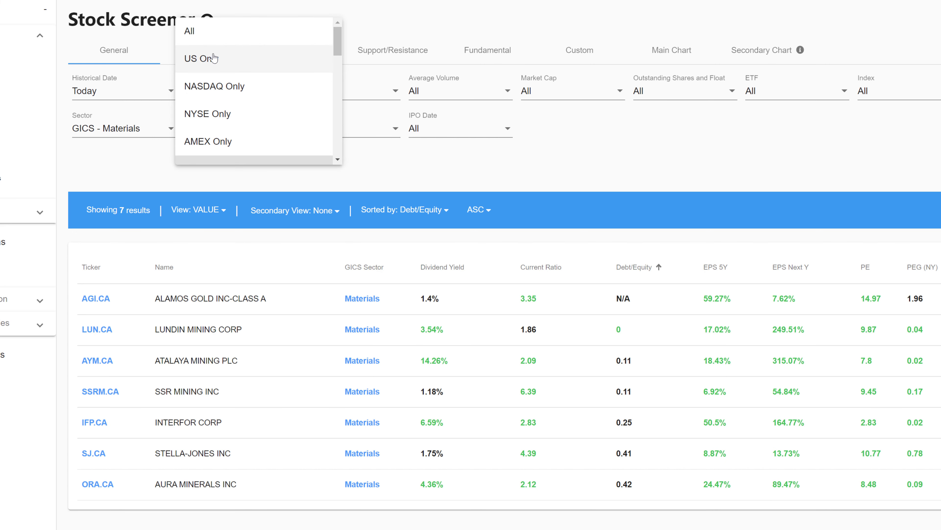
pyautogui.click(207, 57)
pyautogui.scroll(-3, 135, 323)
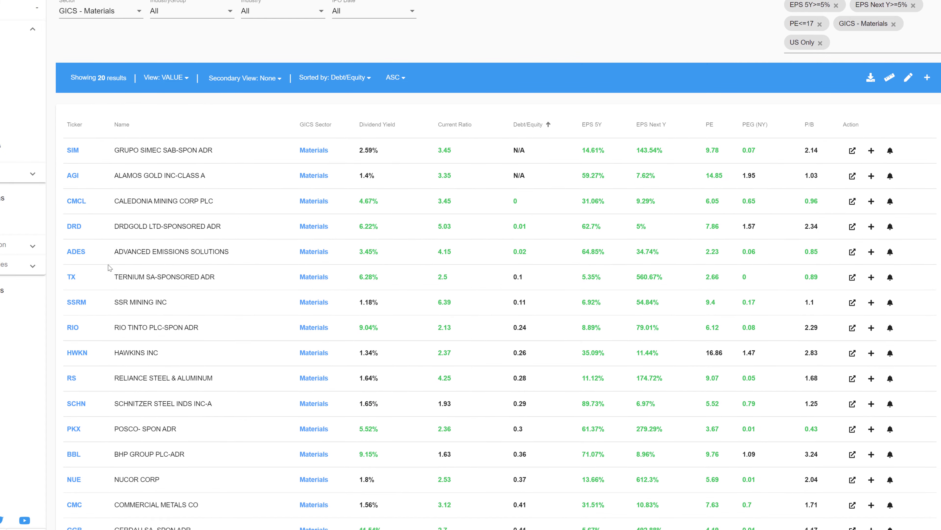
pyautogui.scroll(3, 137, 322)
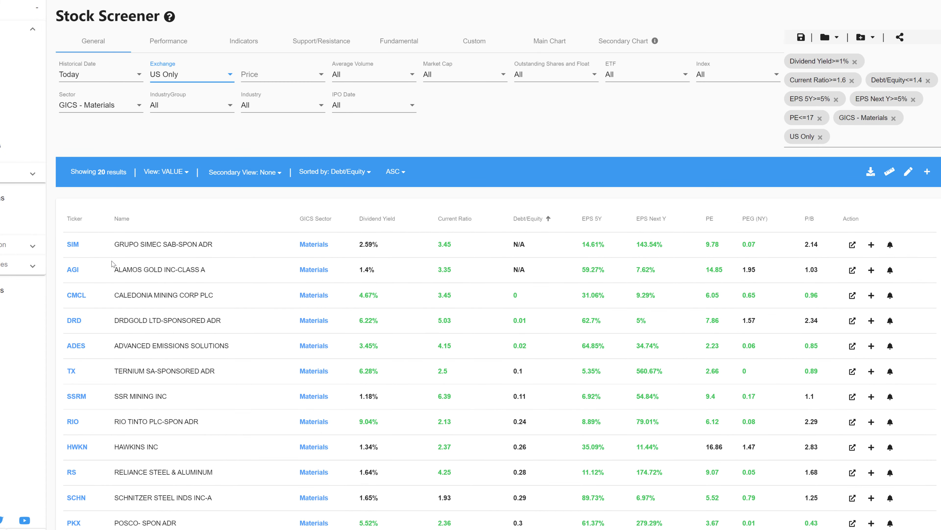
# Examine the available options of the Price, Average Volume and Market Cap filters without choosing any
pyautogui.click(321, 76)
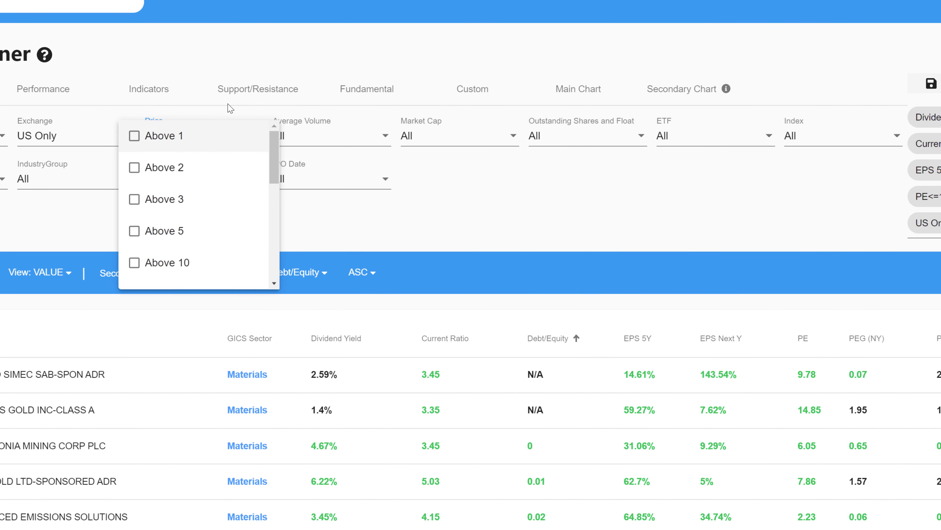
pyautogui.click(229, 107)
pyautogui.click(385, 139)
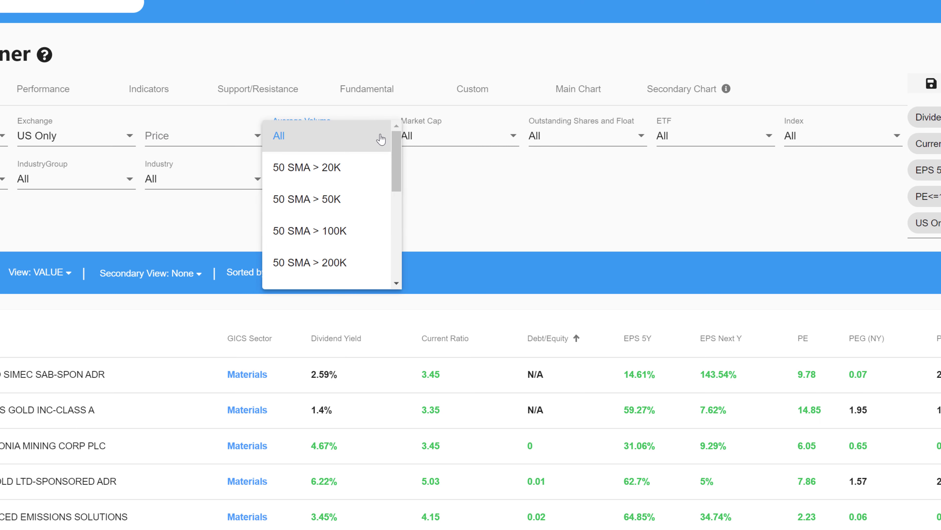
pyautogui.click(376, 112)
pyautogui.click(453, 138)
pyautogui.click(431, 108)
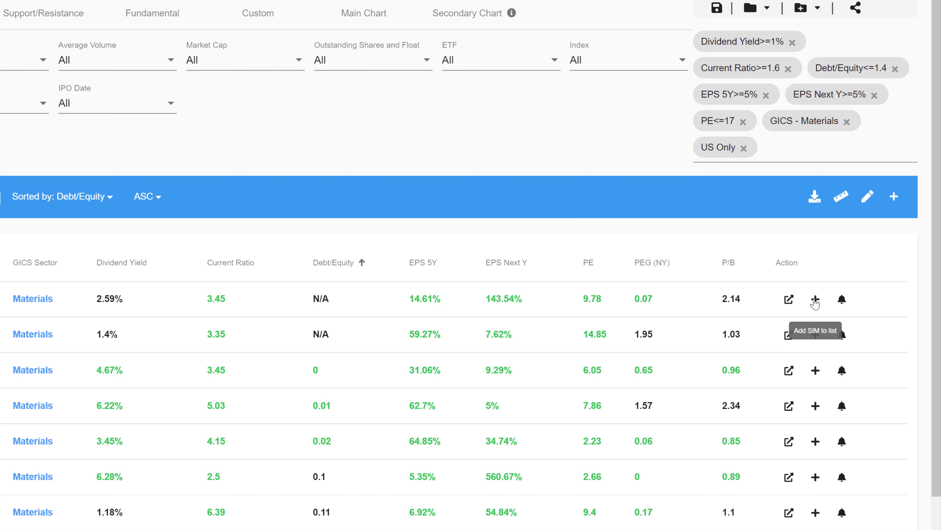
# View the lists to which the SIM stock can be added, including the option to create a new one
pyautogui.click(815, 299)
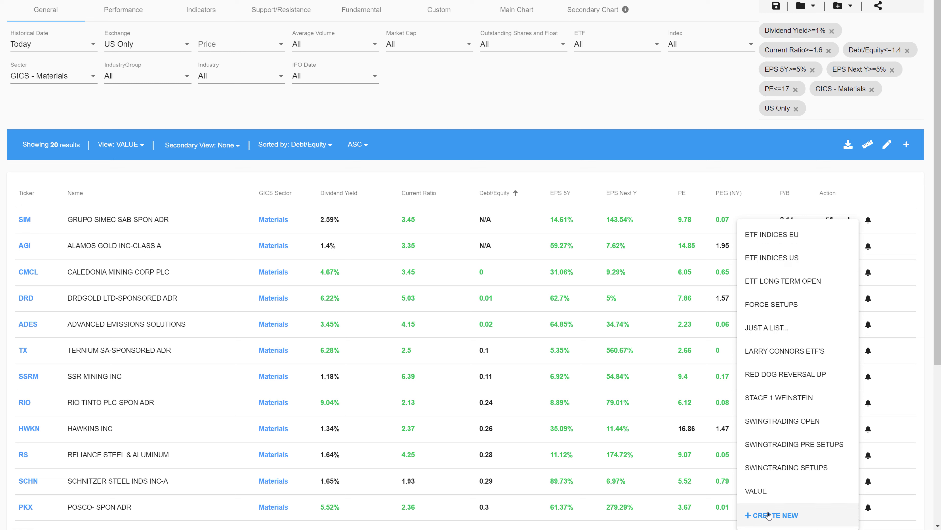
pyautogui.click(805, 170)
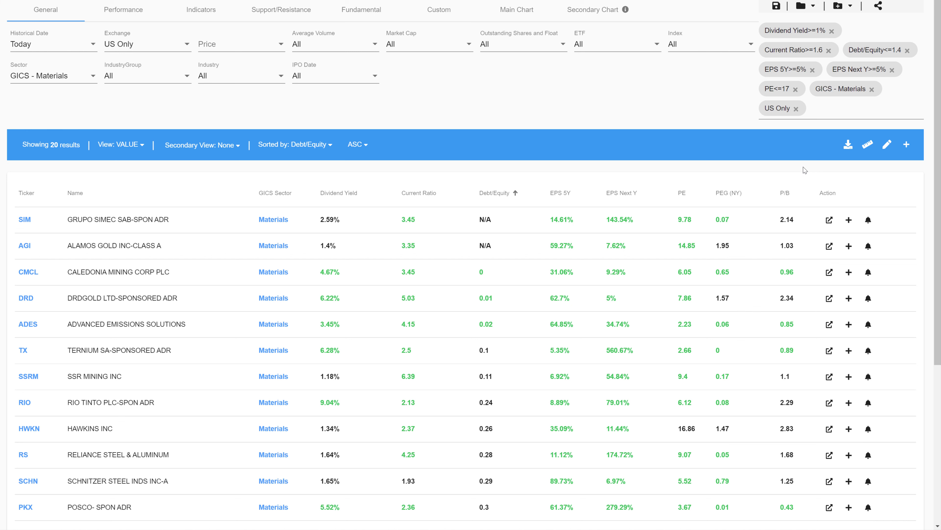
# Return to the Fundamental filters and review their settings together with the results
pyautogui.click(364, 10)
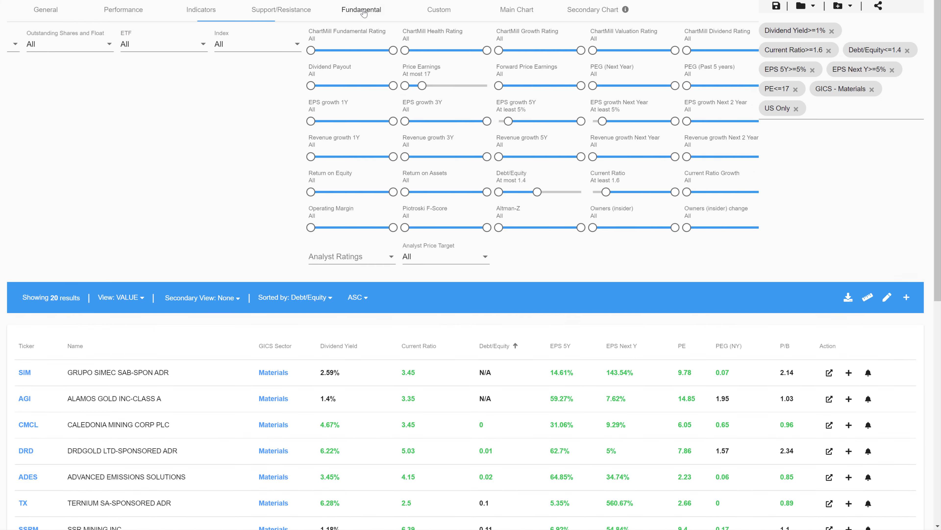
pyautogui.scroll(-3, 411, 165)
pyautogui.scroll(3, 411, 166)
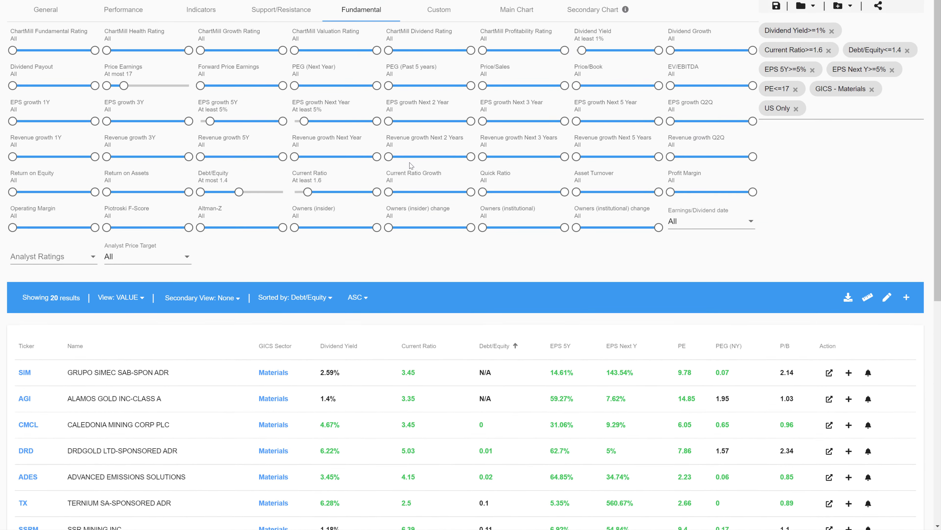